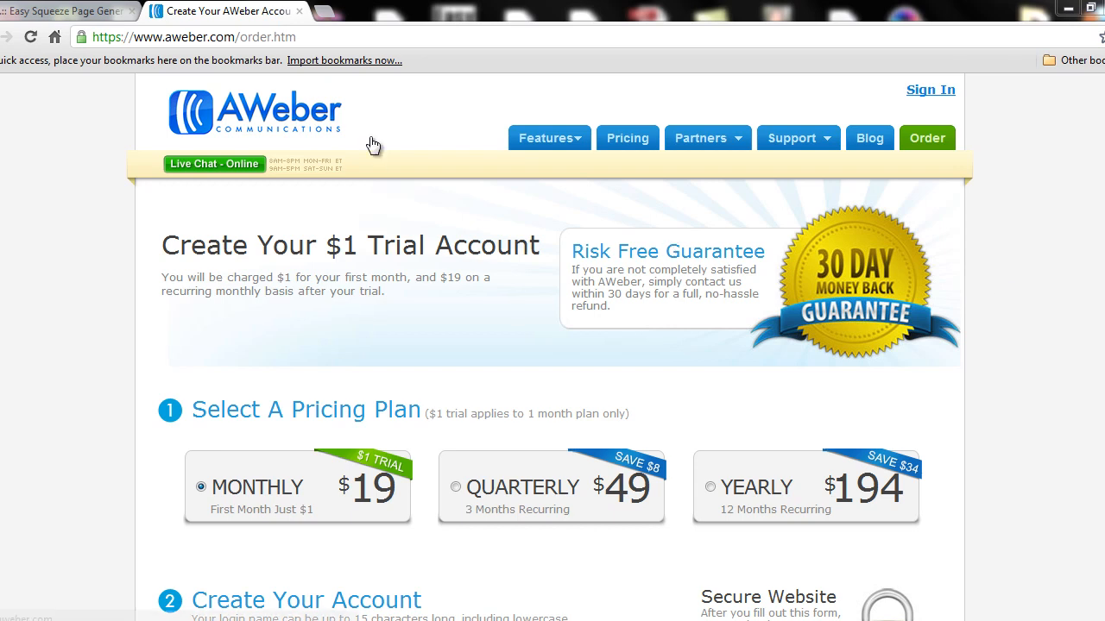
Step: Close the AWeber order page and open the members area's Other Images generator in a new tab
left_click(299, 11)
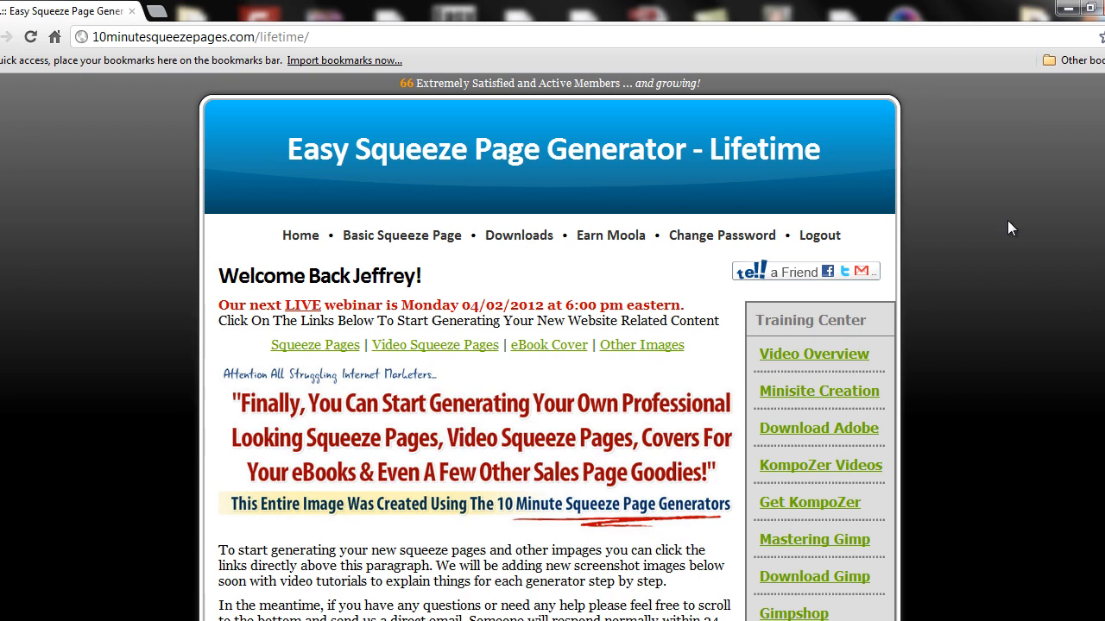
right_click(630, 350)
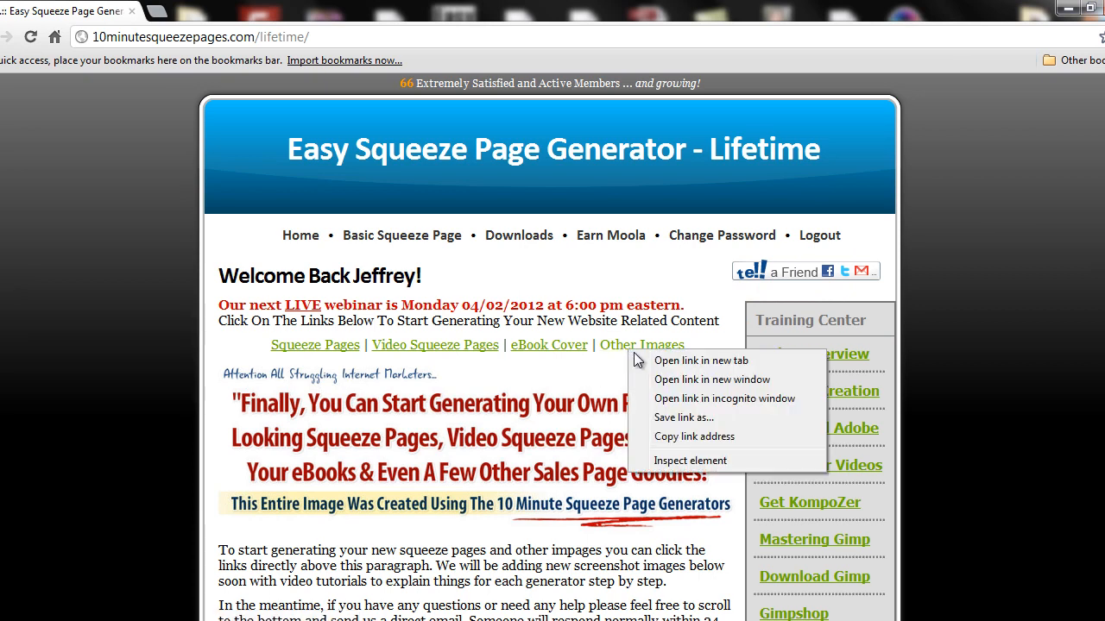
left_click(682, 361)
left_click(223, 11)
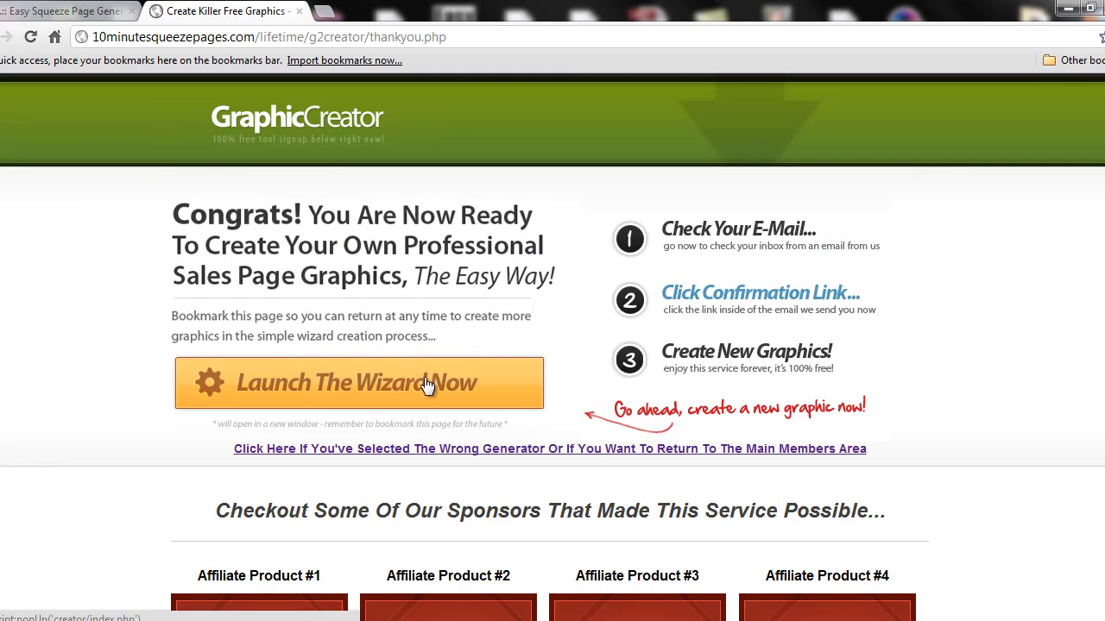
Step: Launch the graphic wizard, maximize its window, and proceed with the Guarantee Creator
left_click(432, 384)
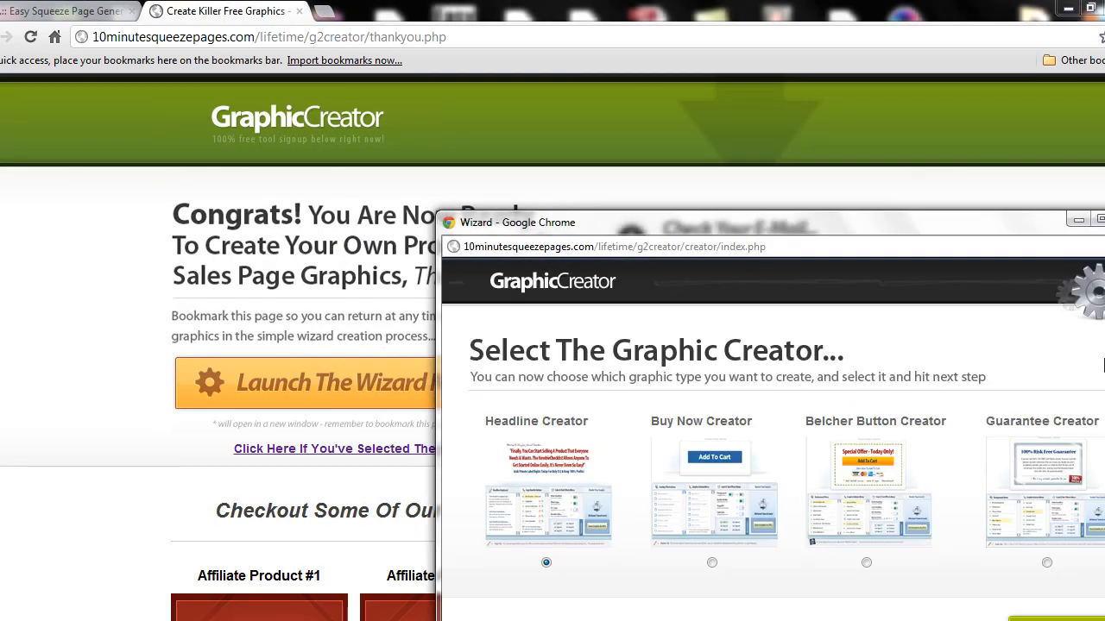
left_click(1099, 219)
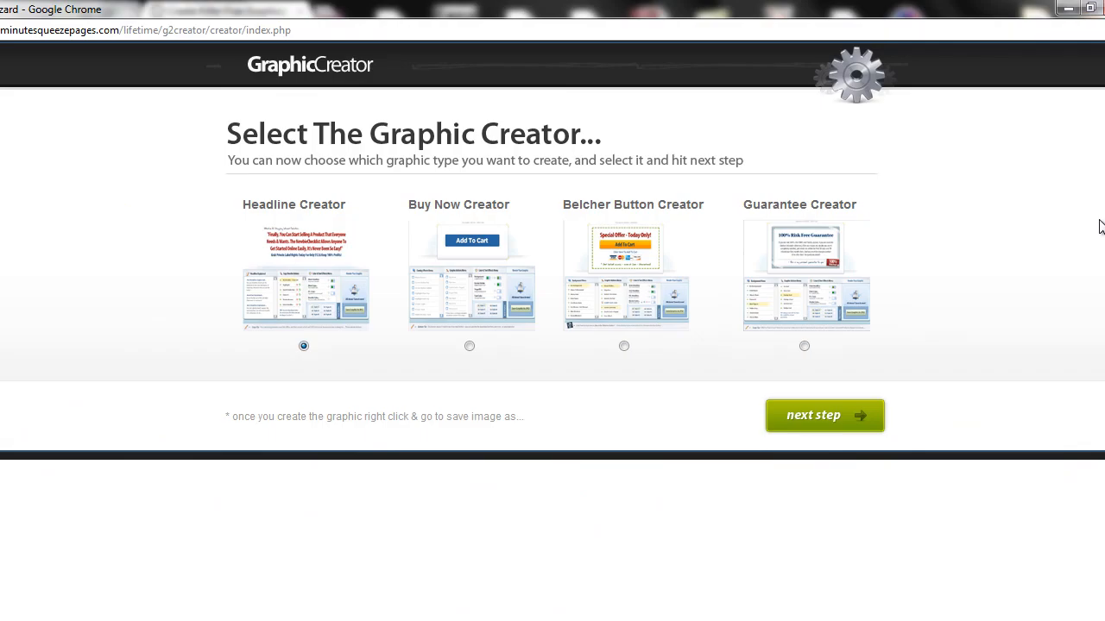
left_click(804, 347)
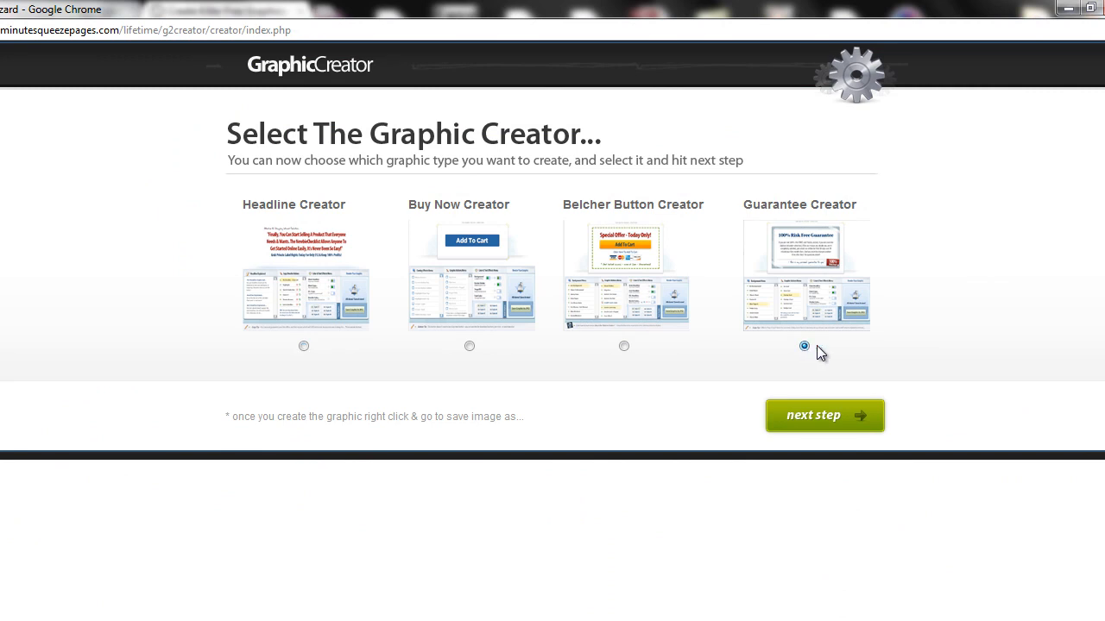
left_click(809, 423)
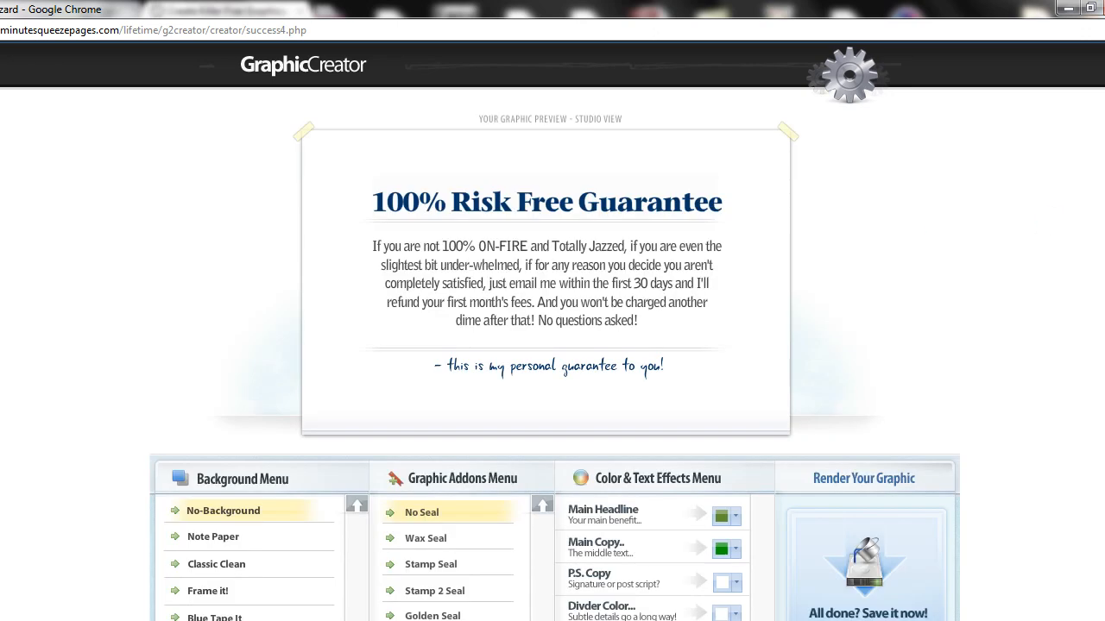
Step: Try the Note Paper, Classic Clean, Frame it!, Blue Tape It, Pride & Joy, Clean Green and Classic Blue backgrounds on the guarantee graphic
scroll(553, 331, "down", 1)
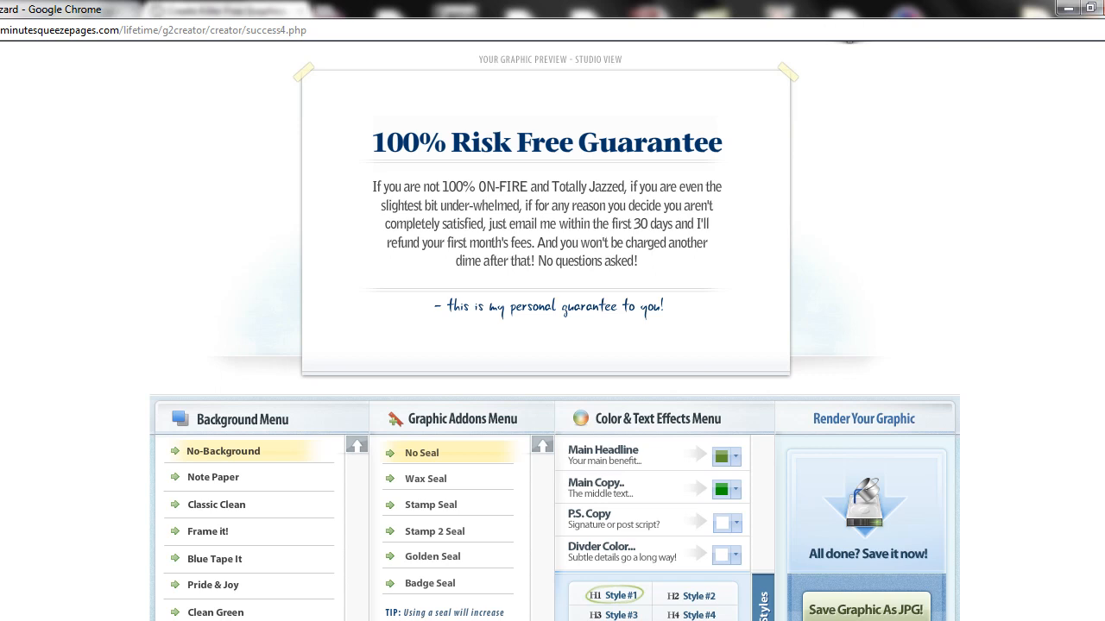
scroll(553, 345, "down", 1)
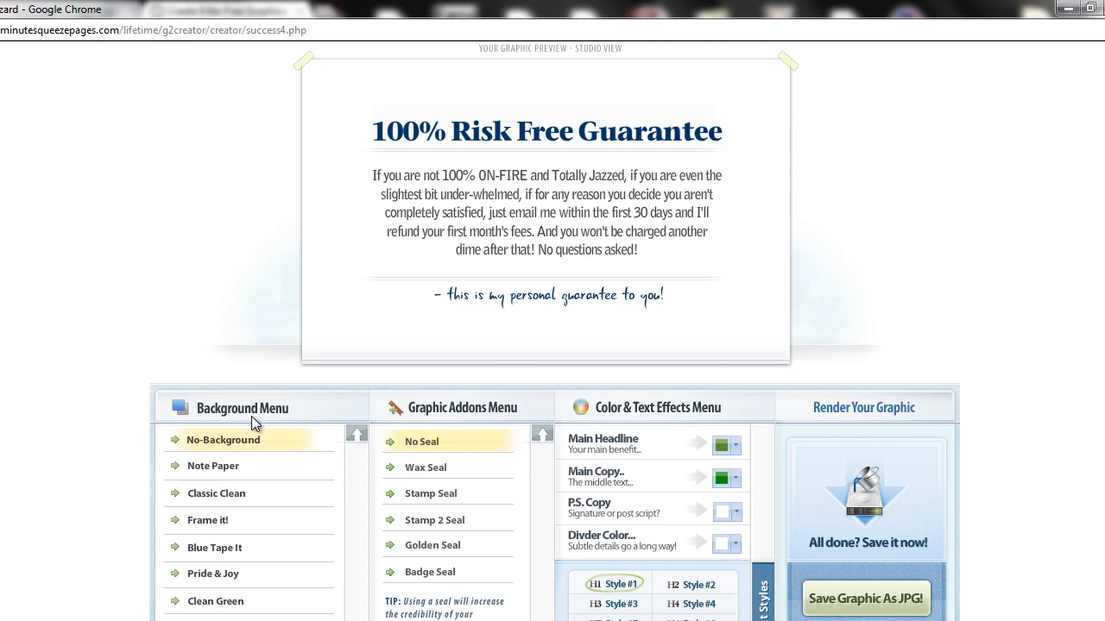
left_click(215, 467)
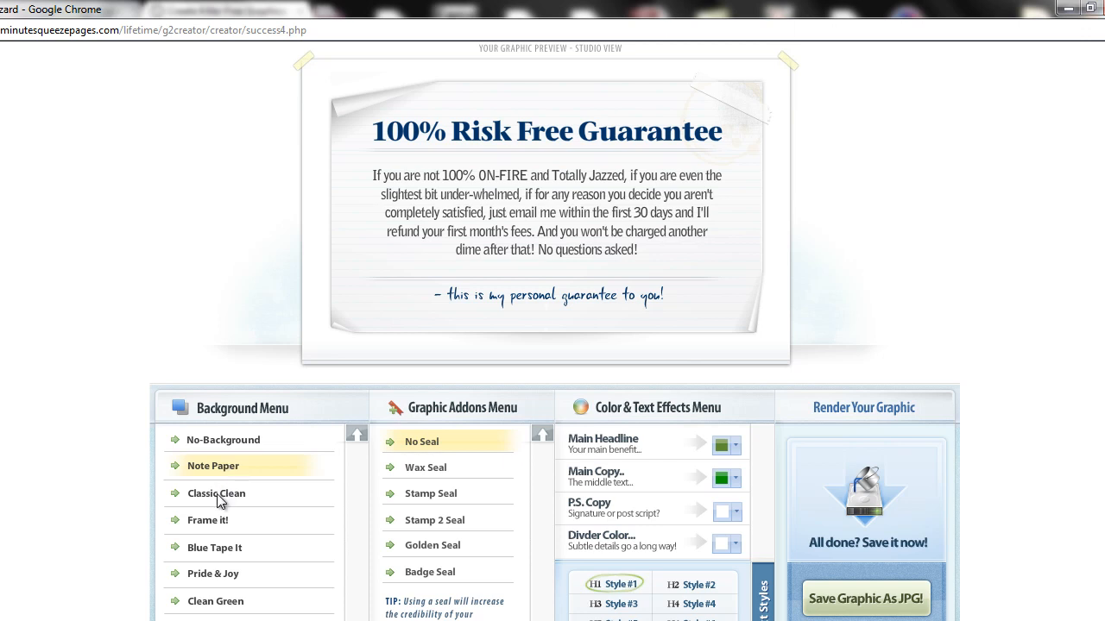
left_click(217, 496)
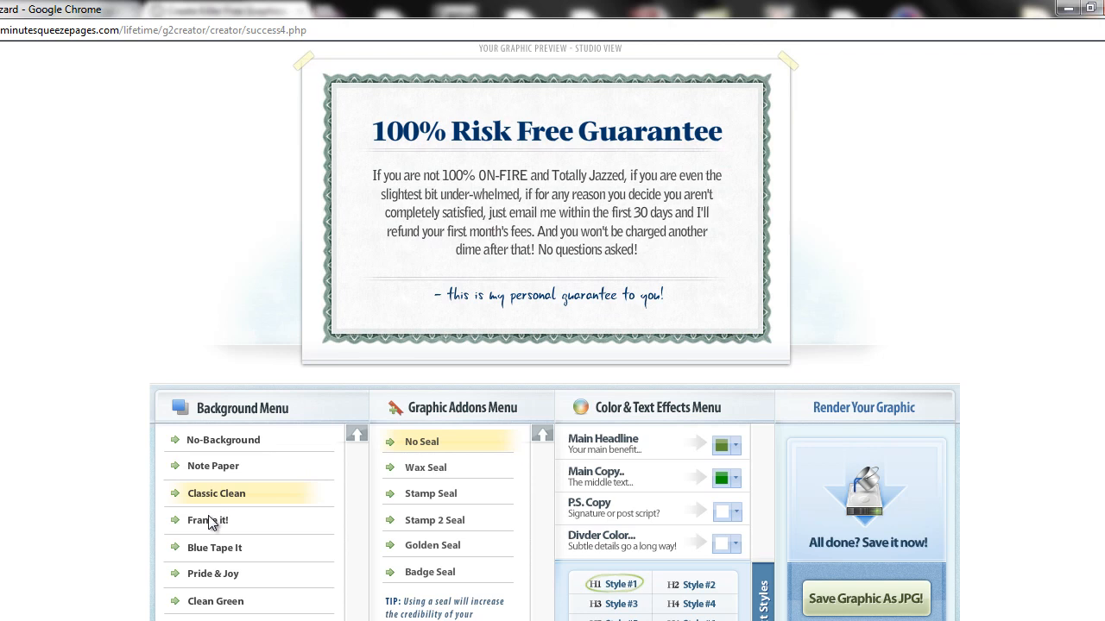
left_click(209, 523)
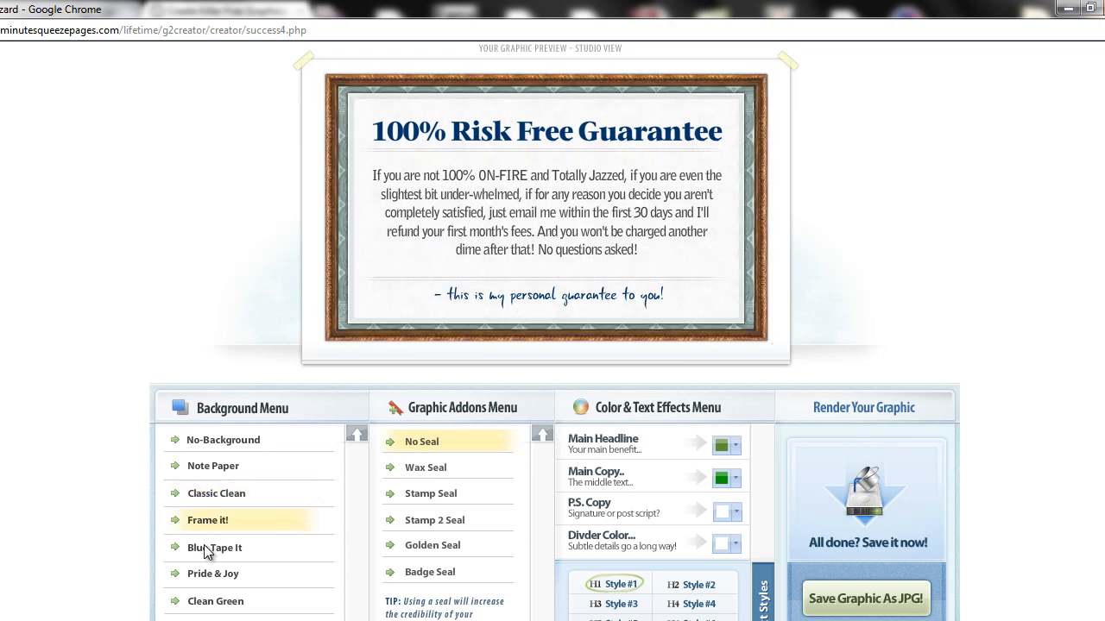
left_click(204, 551)
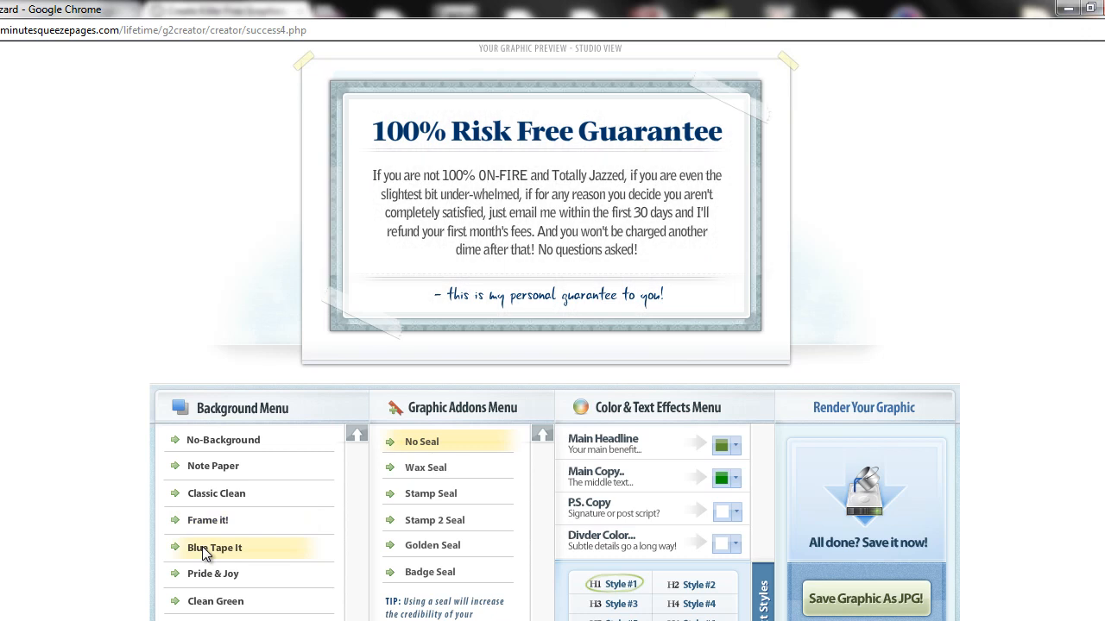
left_click(200, 576)
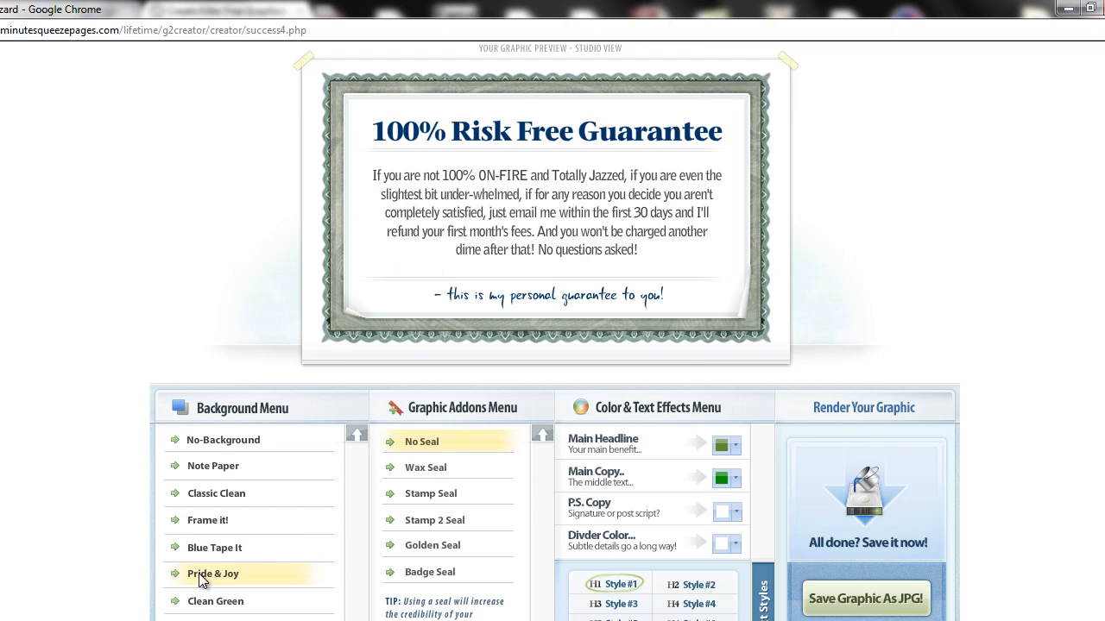
left_click(206, 606)
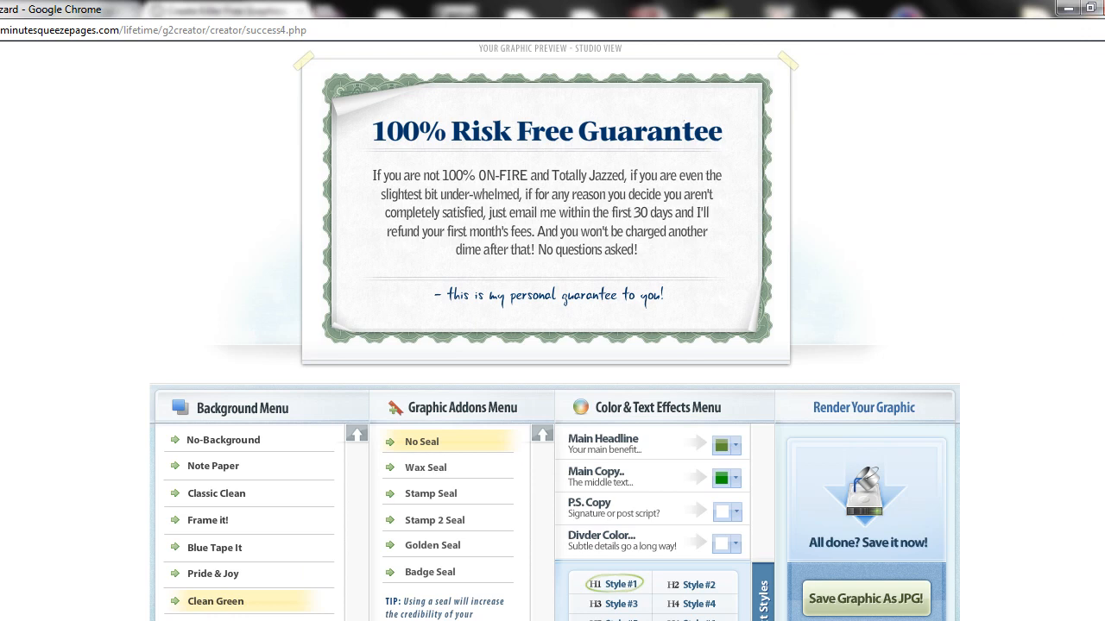
scroll(841, 299, "down", 1)
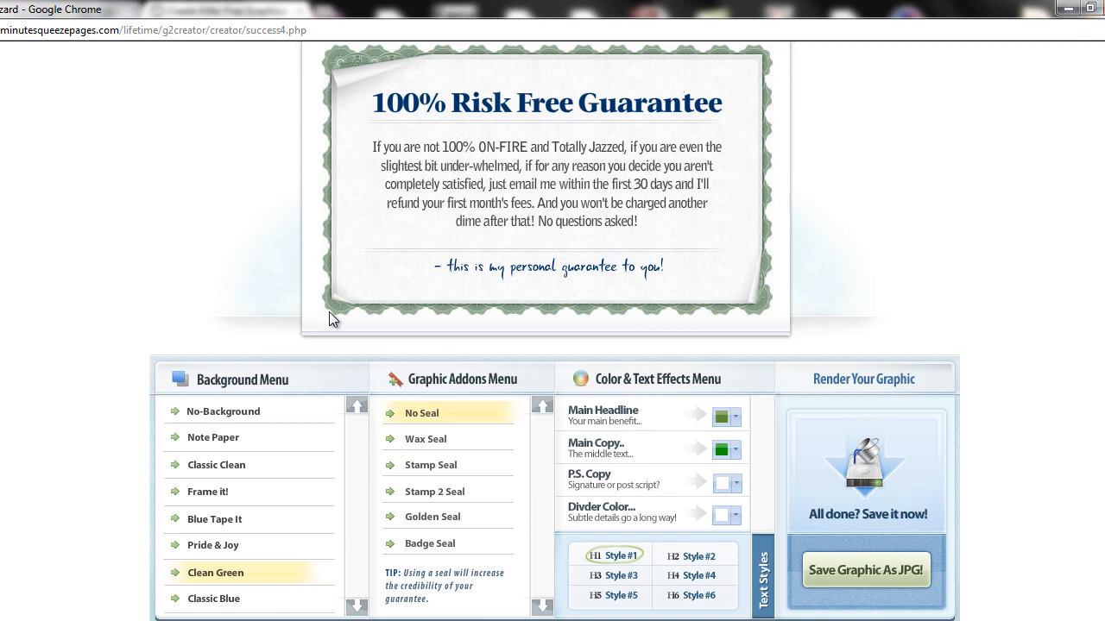
left_click(228, 602)
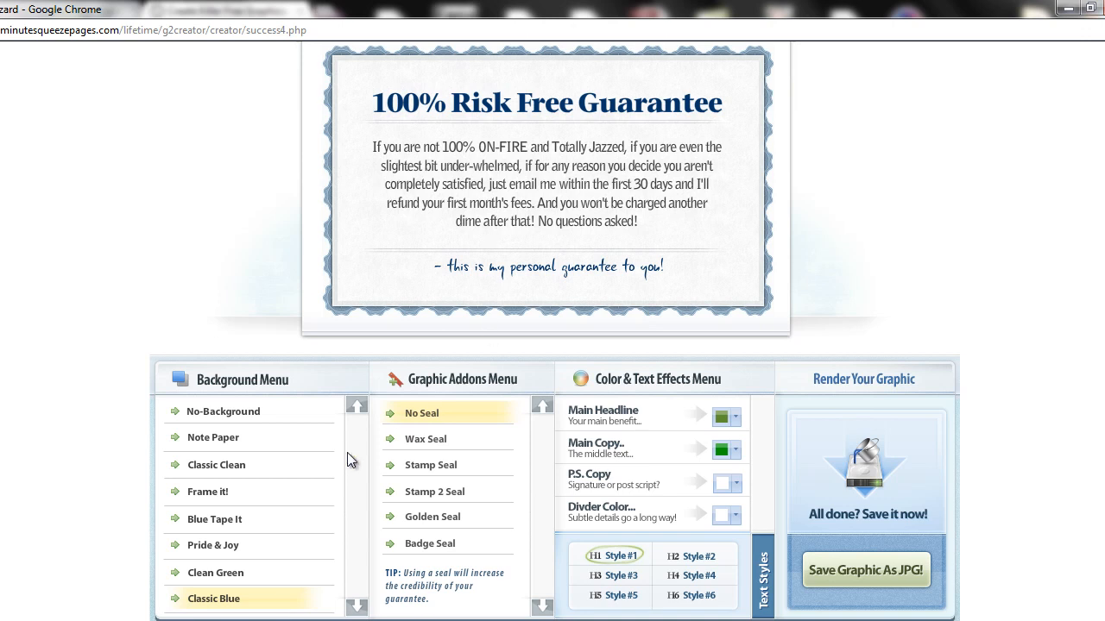
Step: Compare the Pride & Joy, Blue Tape It, Classic Clean and Frame it! backgrounds again, and settle on Classic Blue
left_click(231, 544)
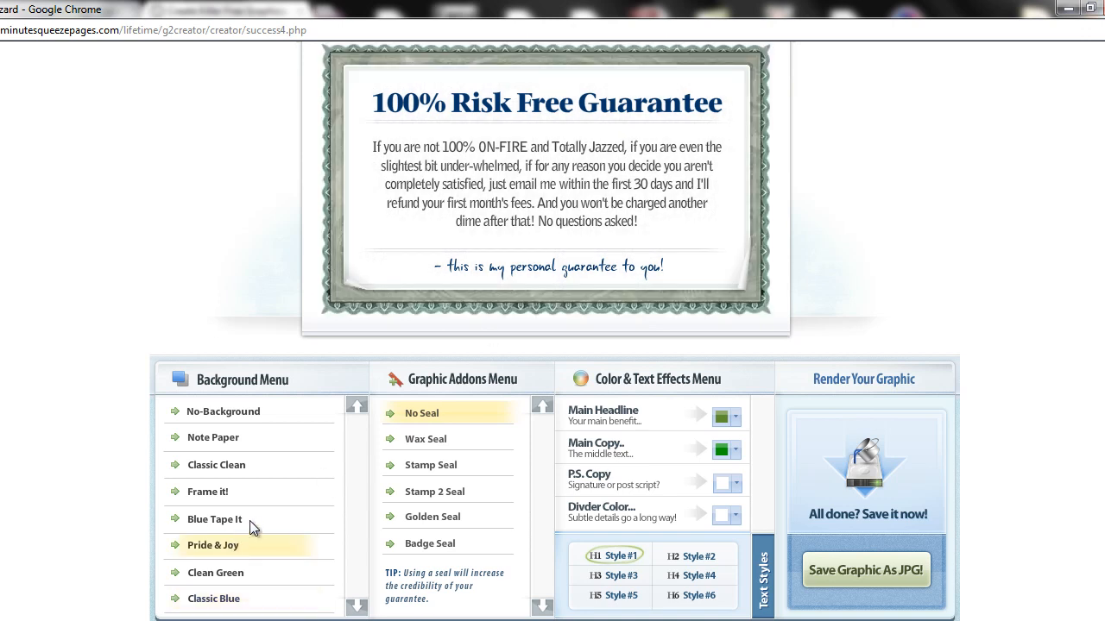
left_click(252, 519)
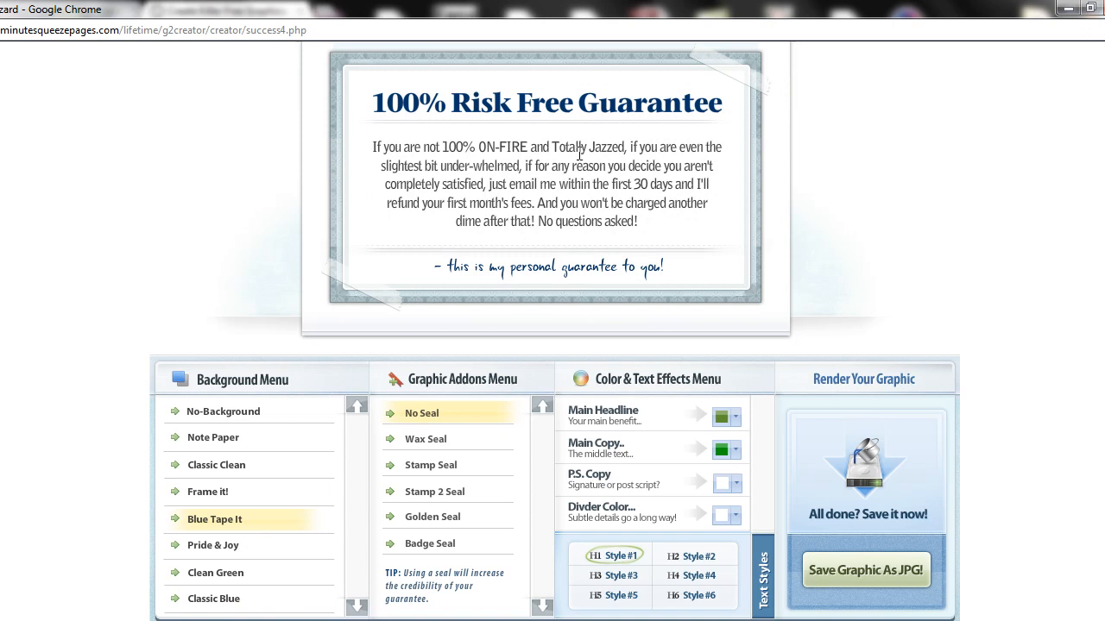
left_click(222, 468)
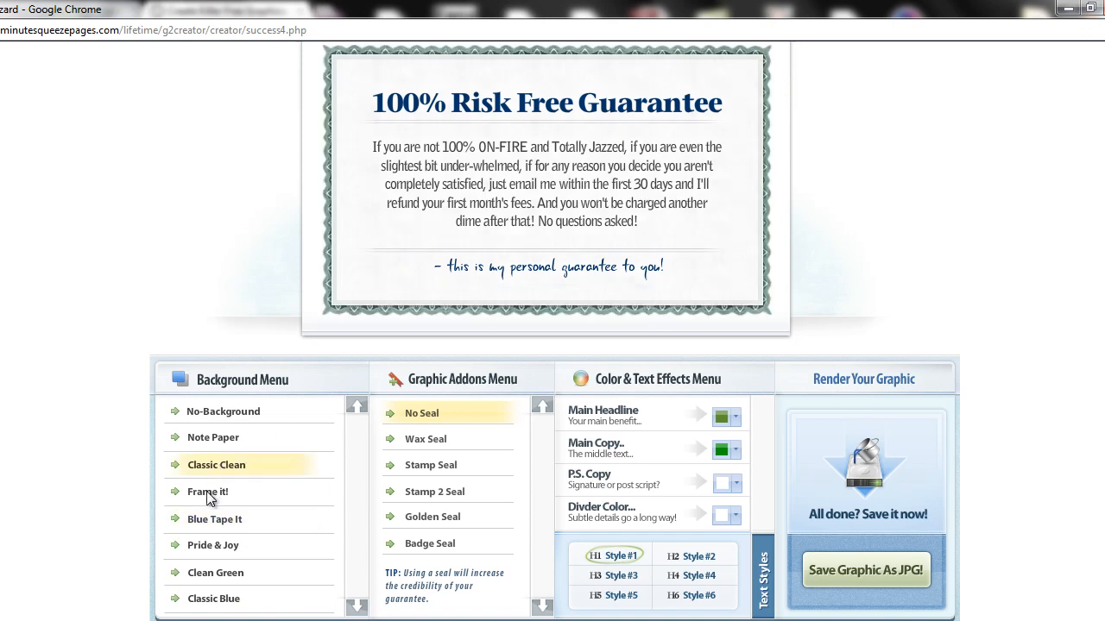
left_click(208, 494)
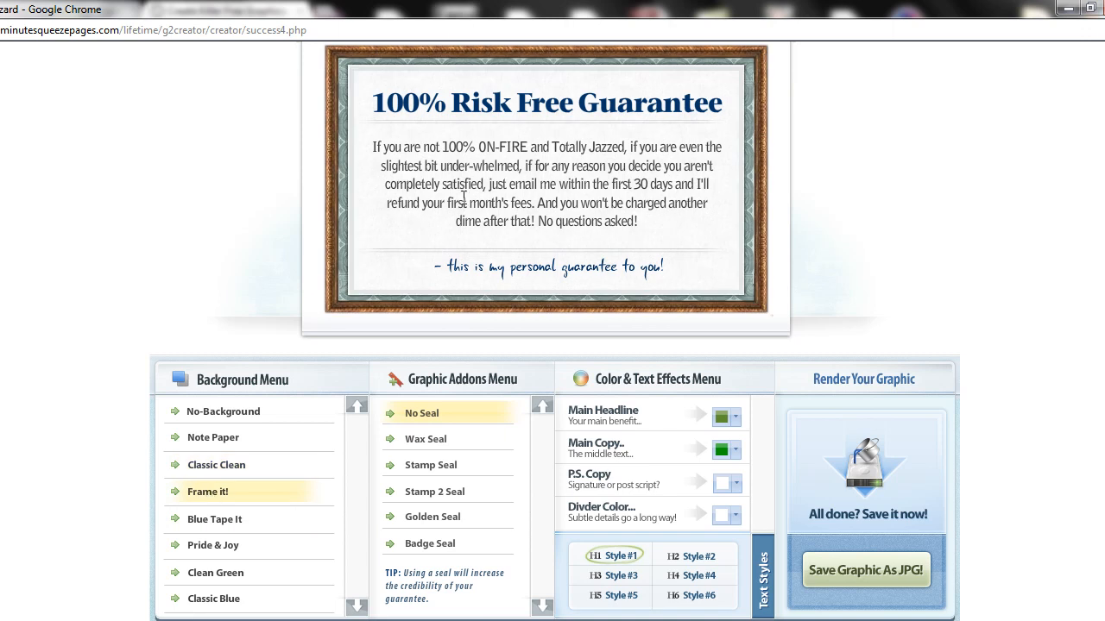
left_click(212, 604)
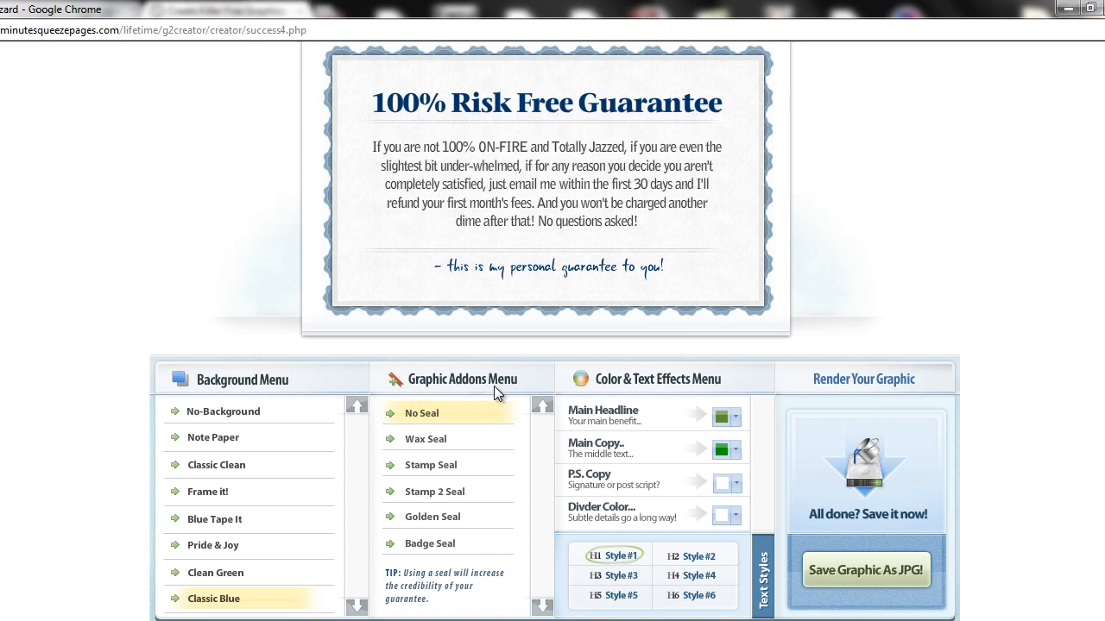
Step: Try the Wax, Stamp, Stamp 2 and Golden seals on the guarantee graphic, and settle on Badge Seal
left_click(428, 440)
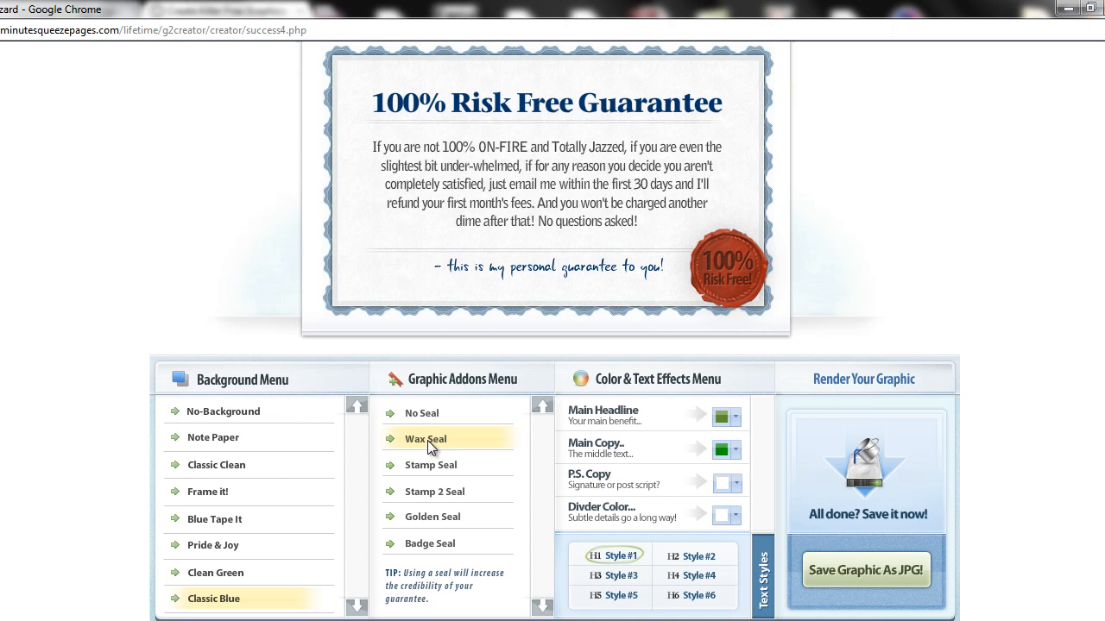
left_click(423, 468)
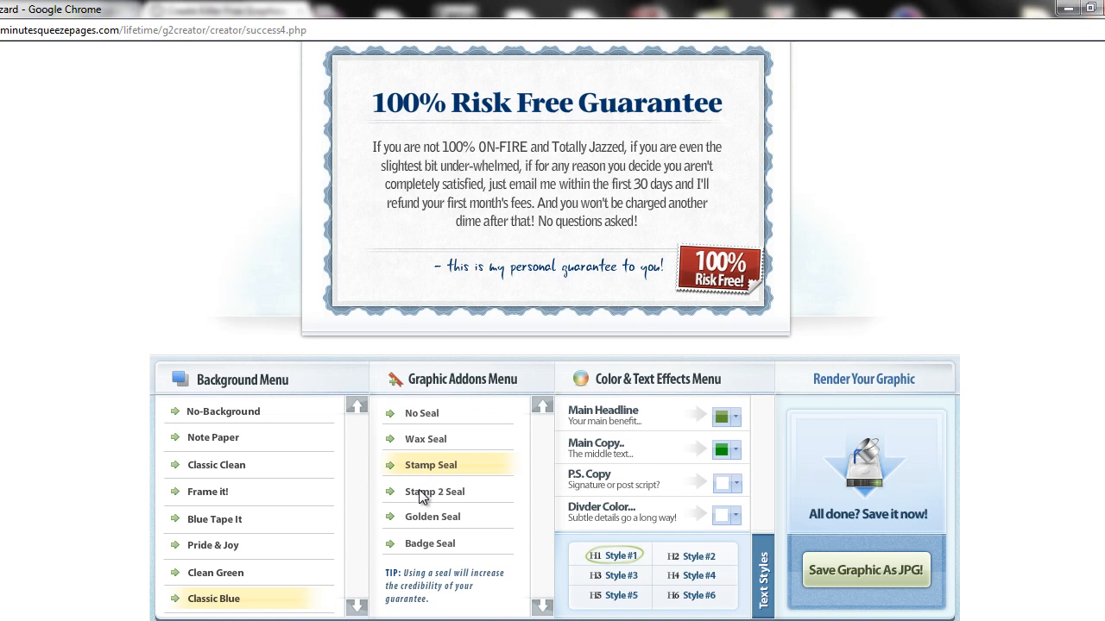
left_click(419, 490)
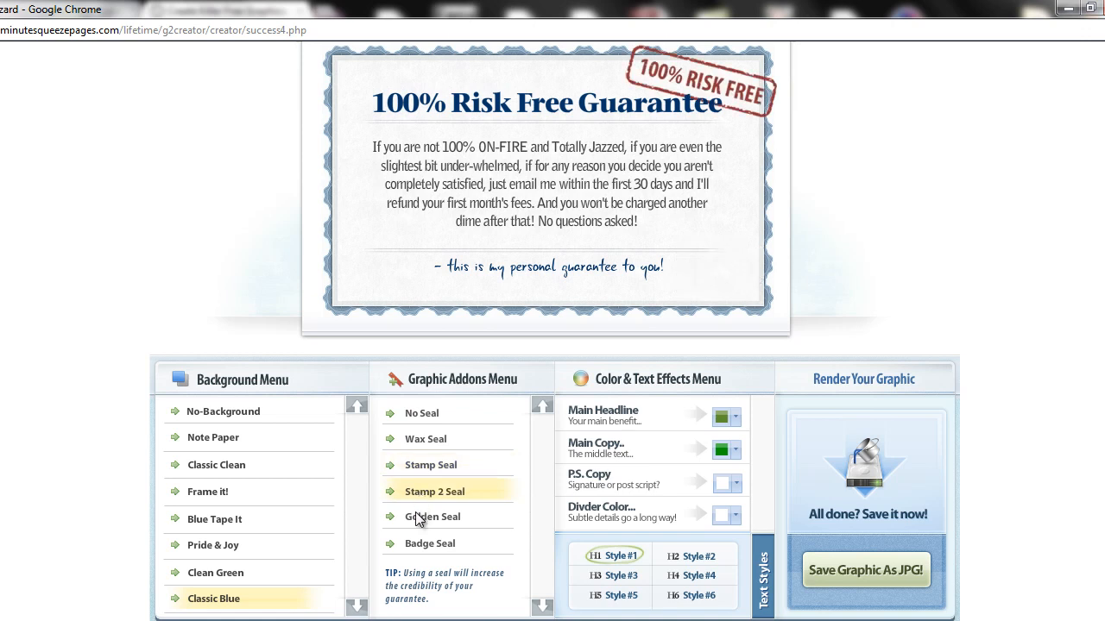
left_click(413, 516)
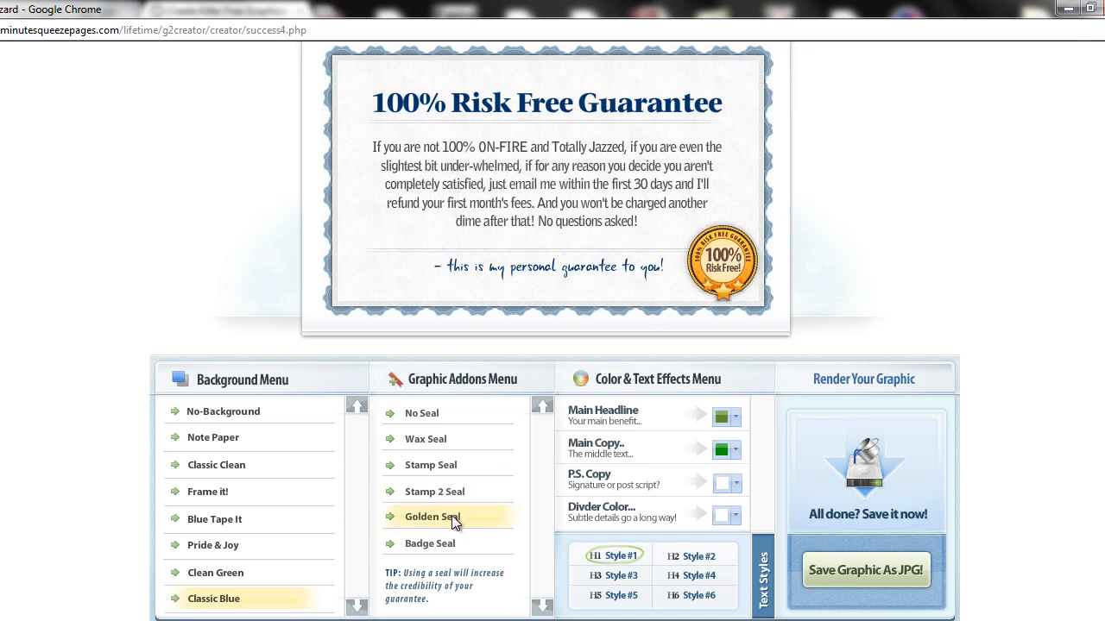
left_click(430, 549)
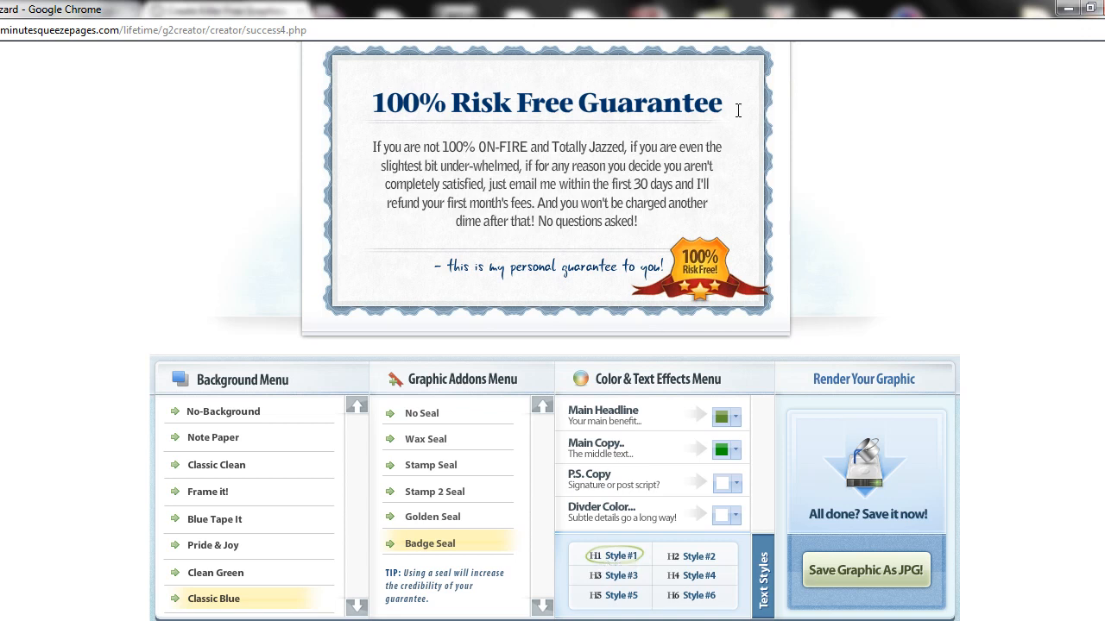
Step: Try text styles #2 through #6 on the guarantee graphic, and go back through them to Style #1
left_click_drag(729, 99, 371, 97)
left_click(556, 145)
left_click(694, 554)
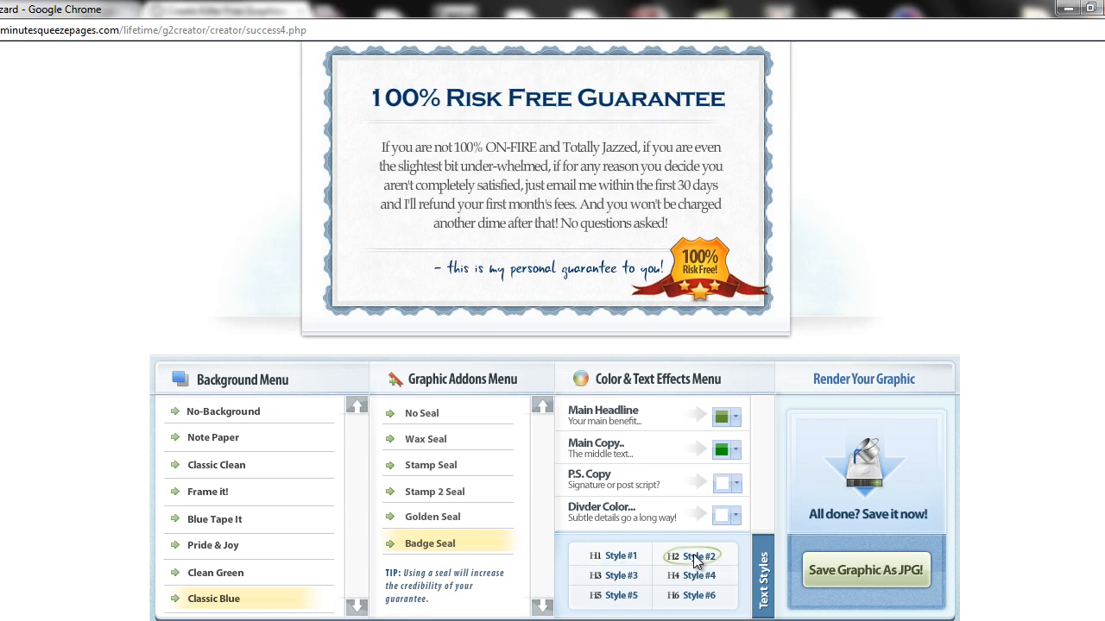
left_click(615, 575)
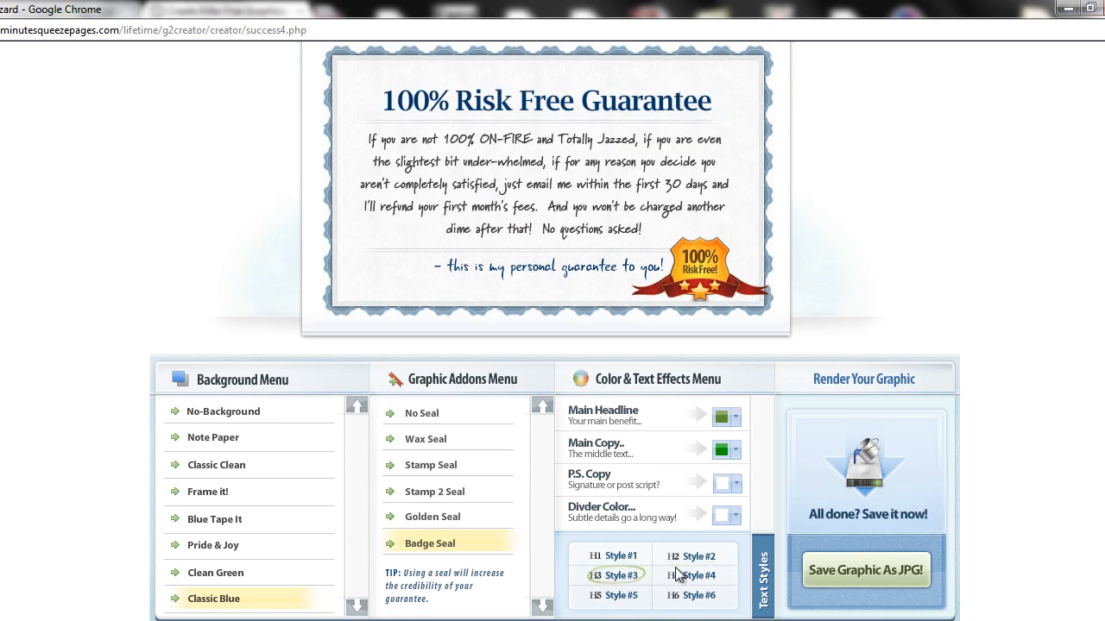
left_click(693, 578)
left_click(618, 599)
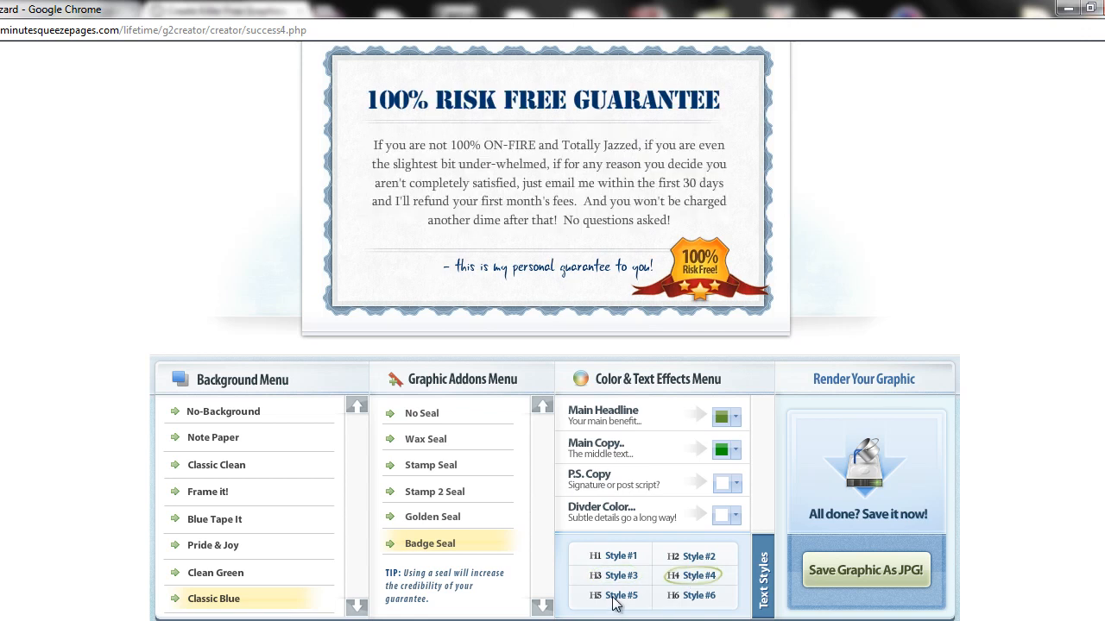
left_click(695, 598)
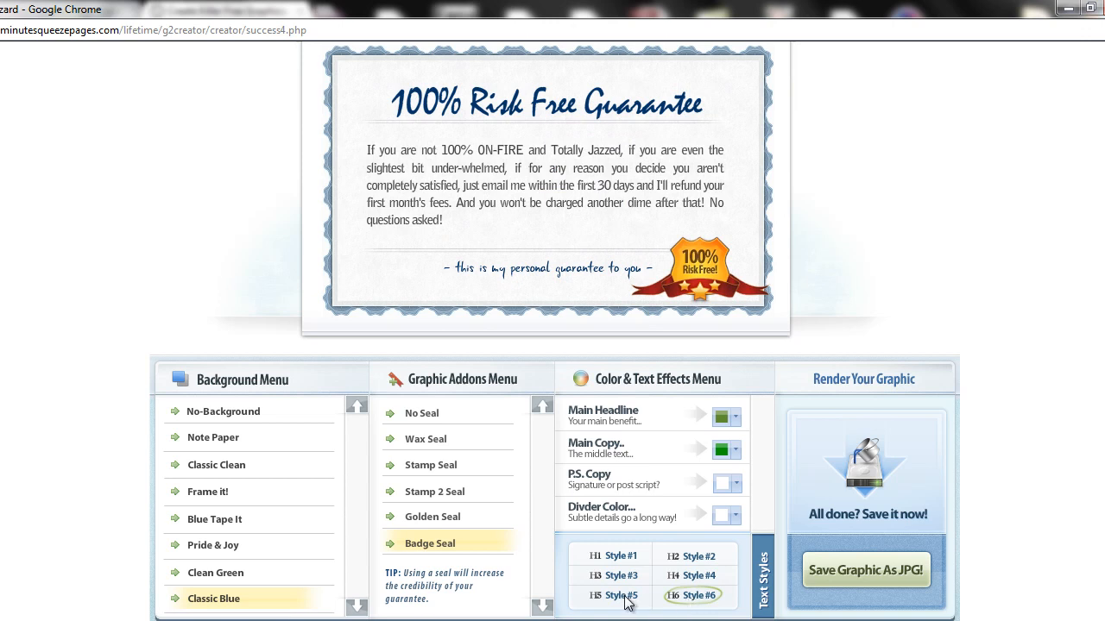
left_click(627, 603)
left_click(703, 577)
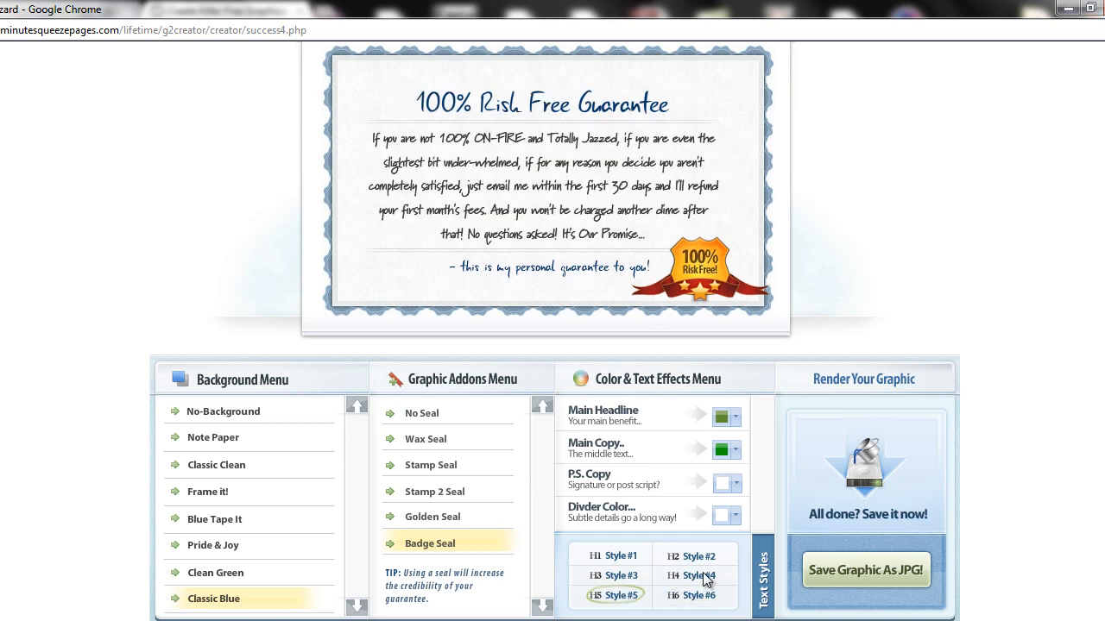
left_click(610, 578)
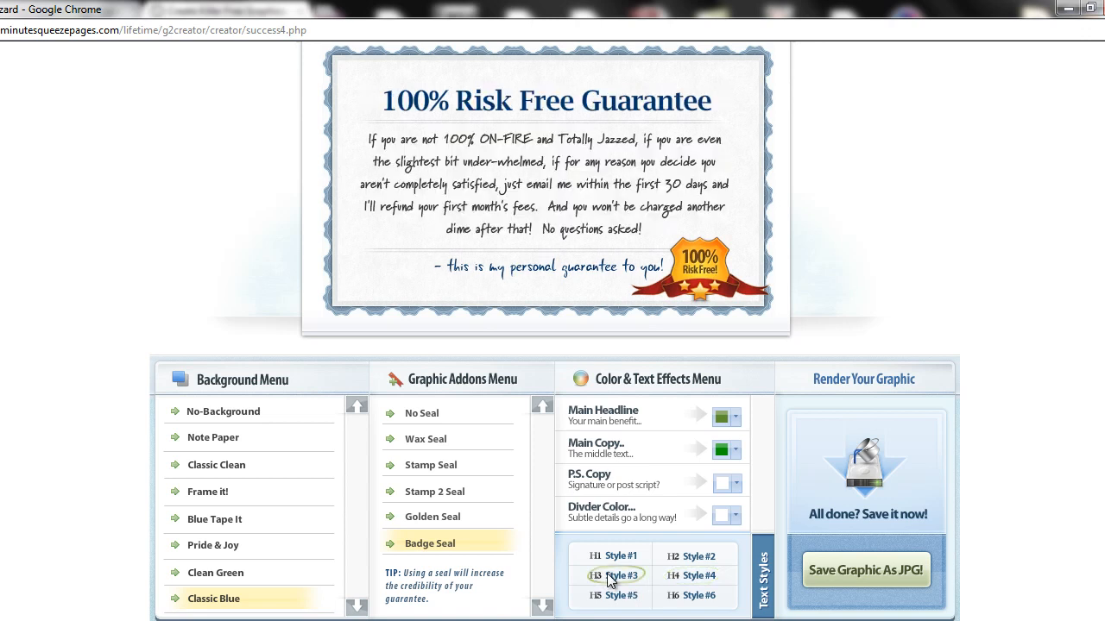
left_click(700, 558)
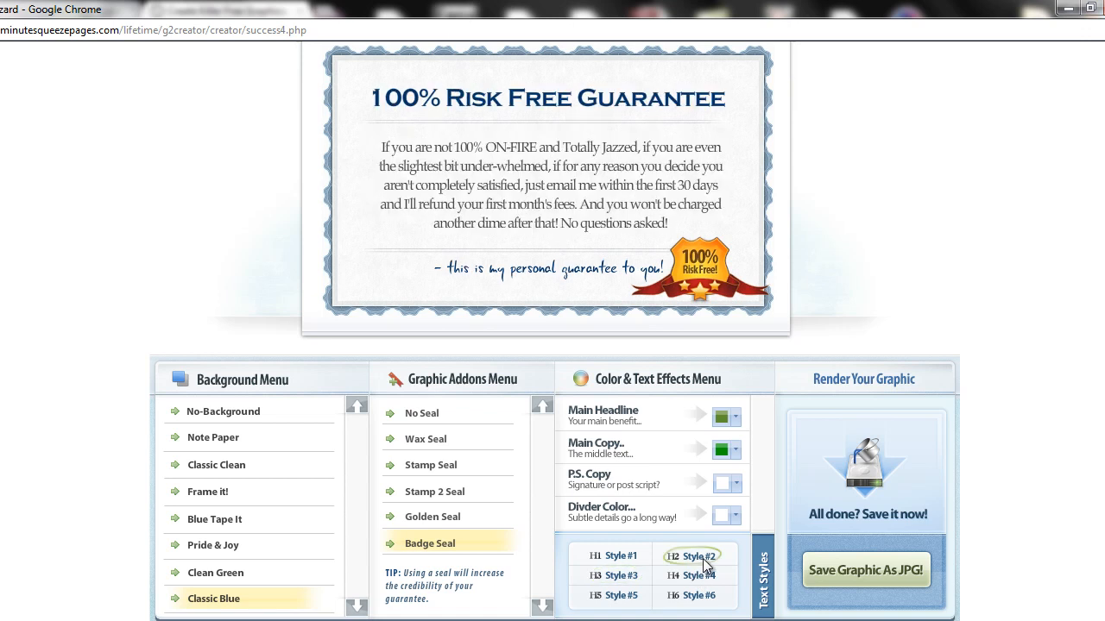
left_click(622, 557)
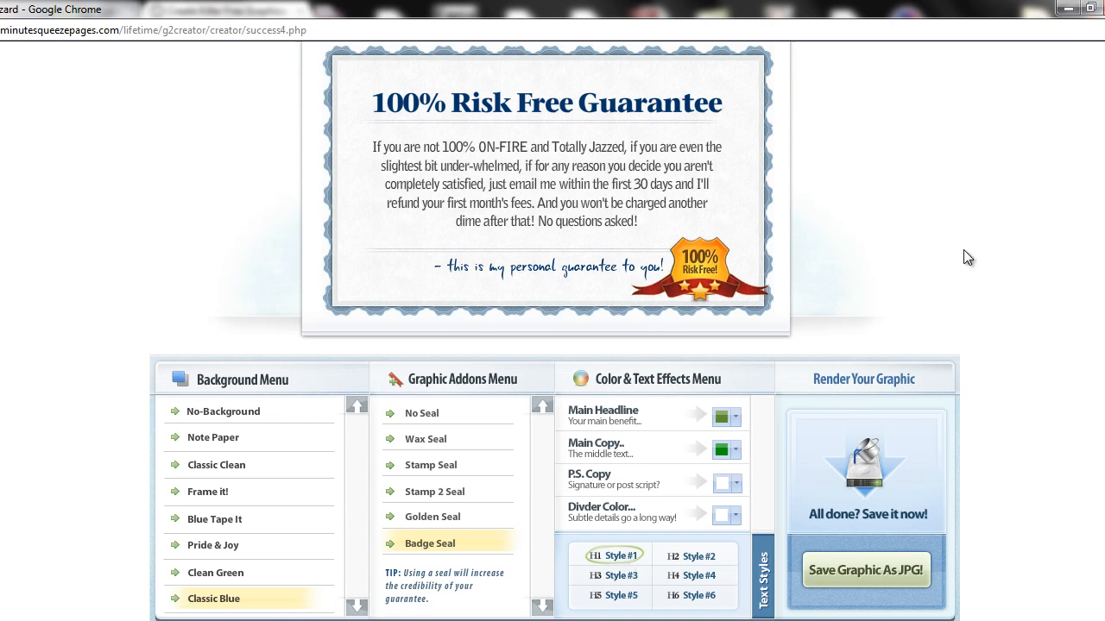
Step: Set the main headline's colour to dark blue and the main copy's colour to black
left_click(735, 418)
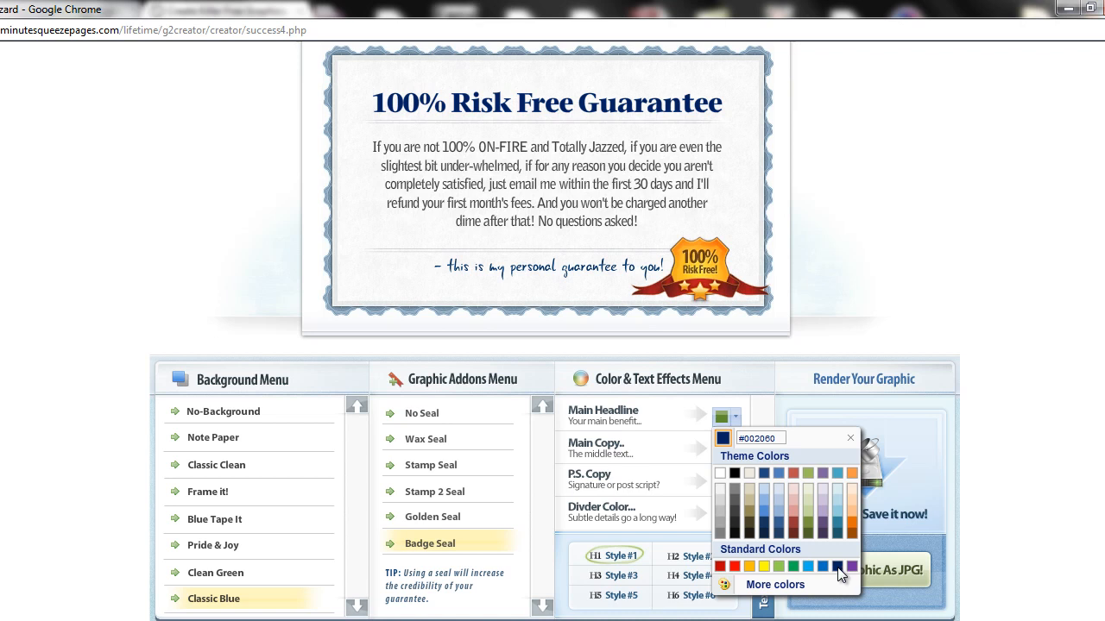
left_click(763, 520)
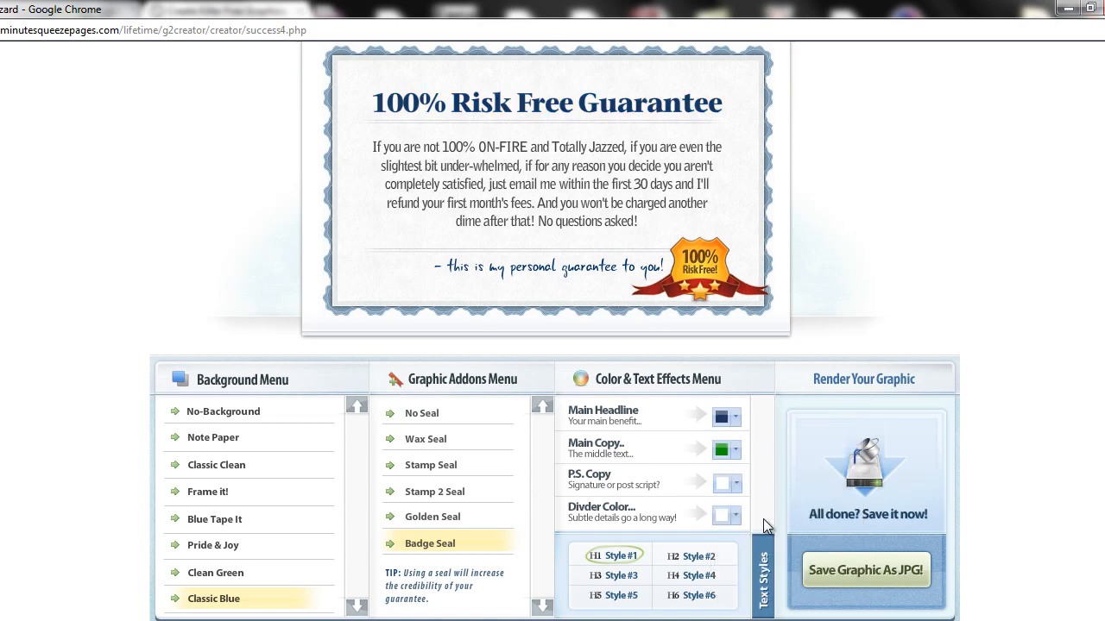
left_click(737, 451)
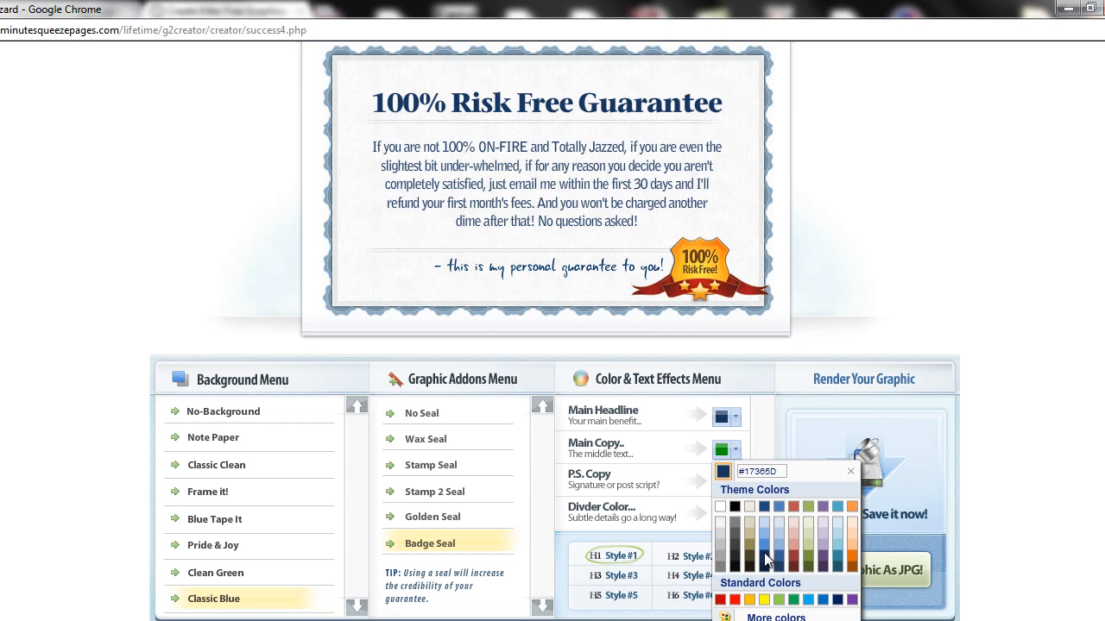
left_click(734, 508)
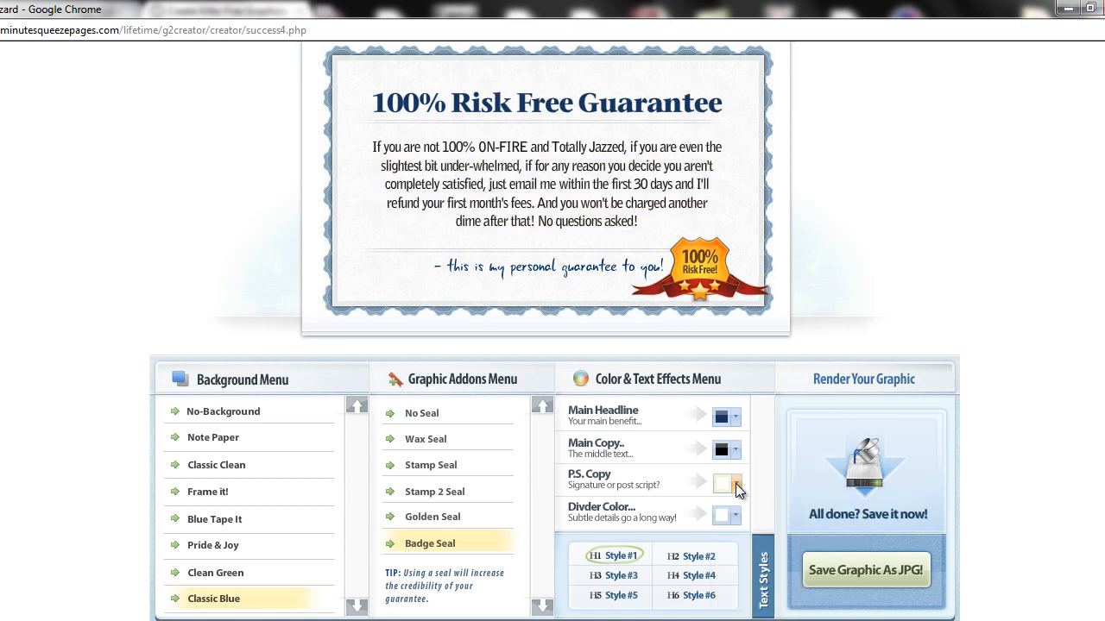
Step: Set the P.S. copy's colour to dark blue and the divider colour to teal
left_click(735, 484)
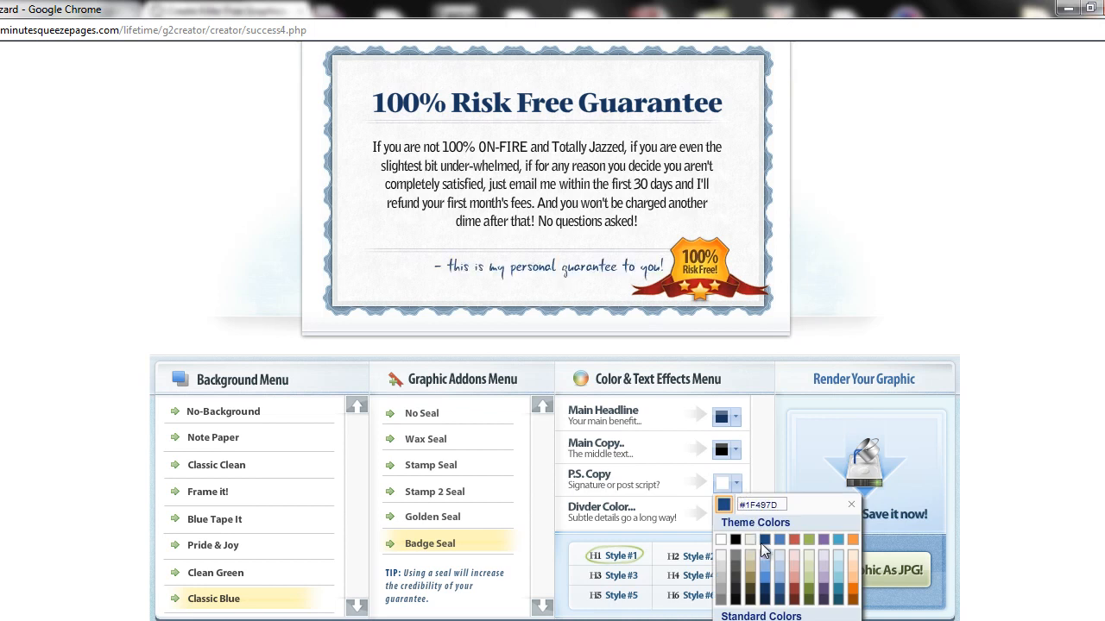
left_click(766, 594)
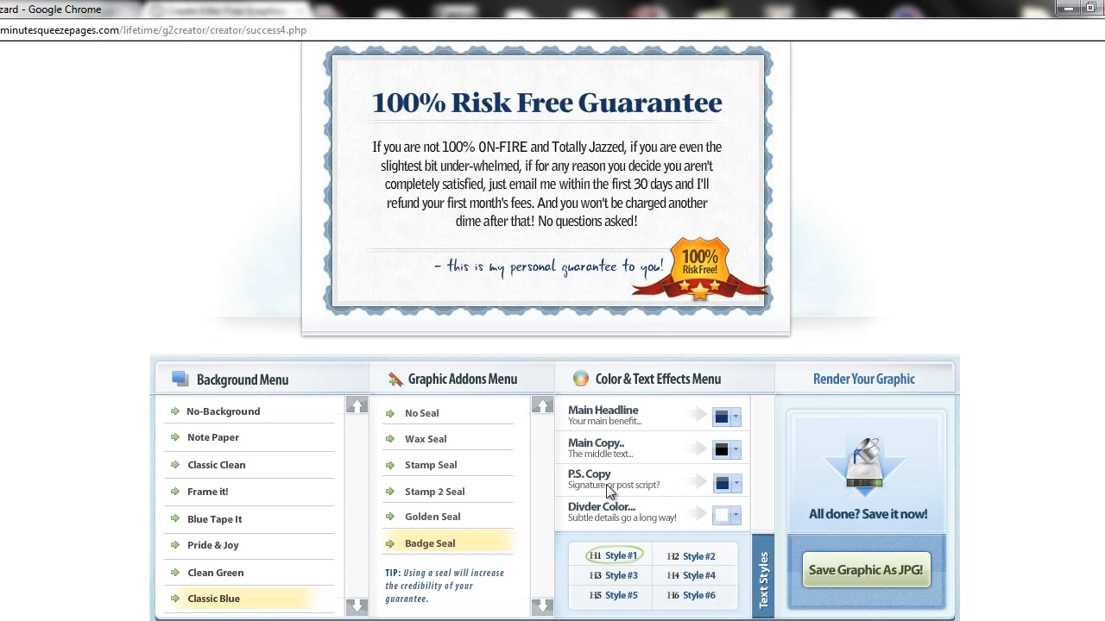
left_click(736, 516)
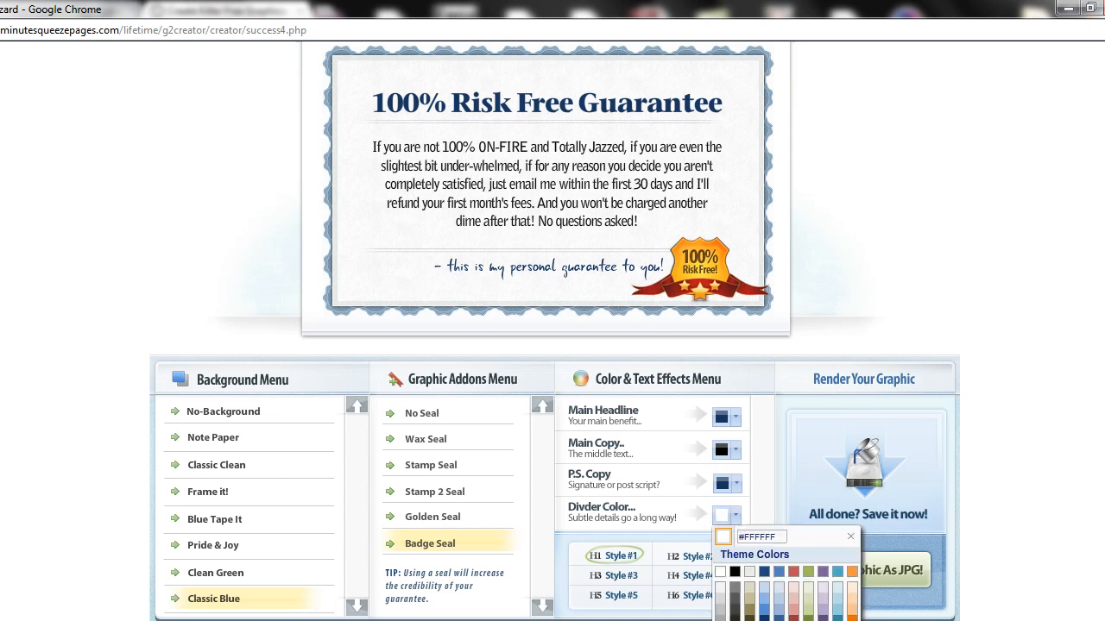
scroll(708, 293, "down", 1)
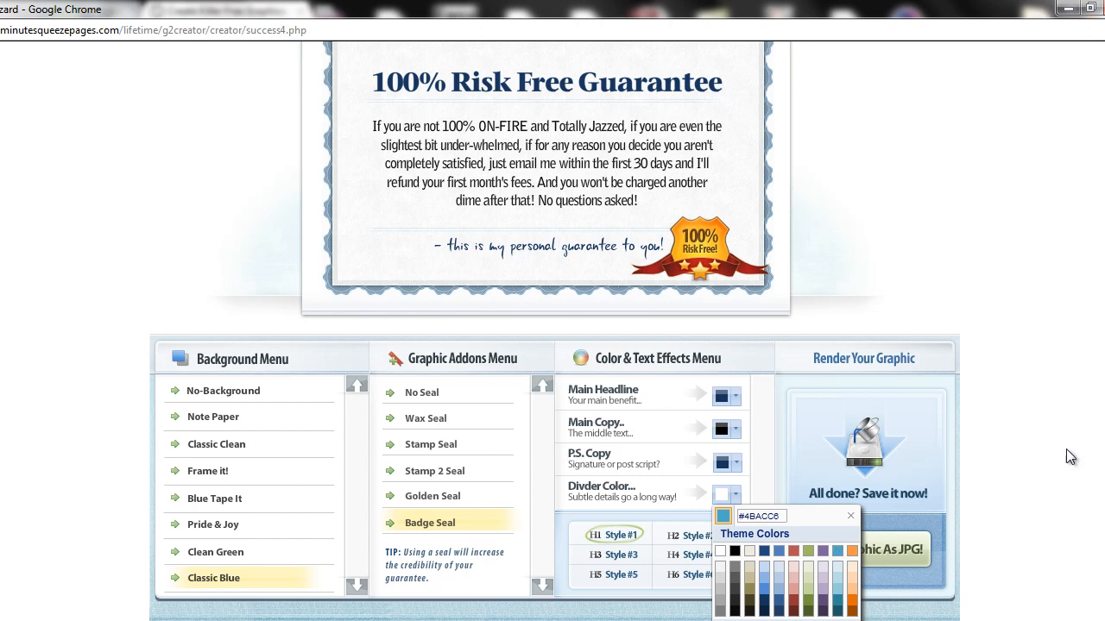
scroll(839, 557, "down", 1)
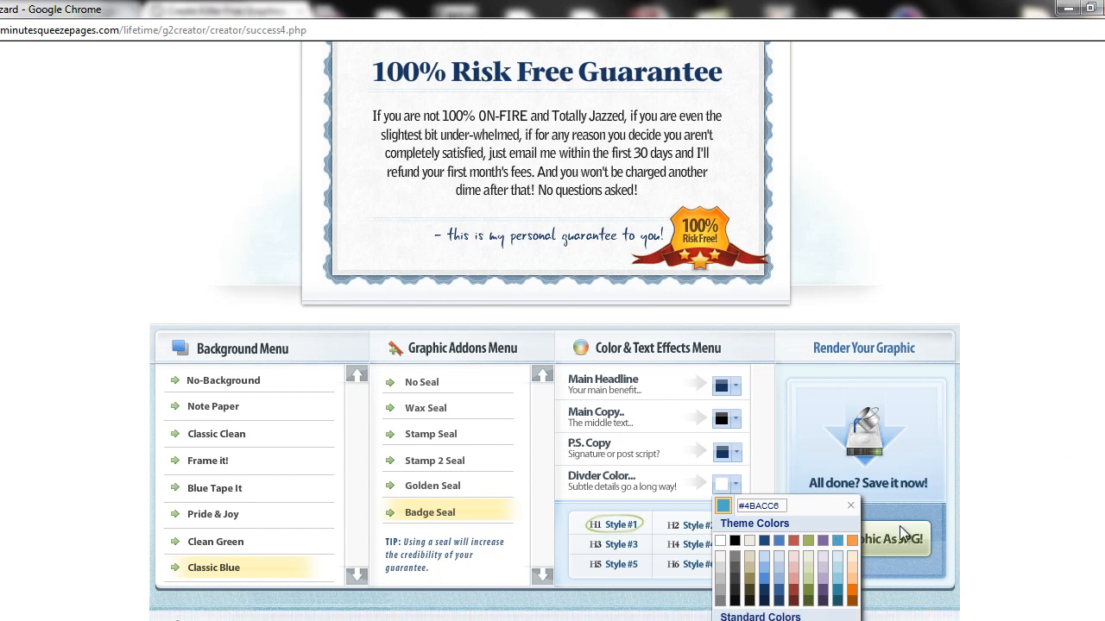
left_click(841, 594)
Step: Replace the guarantee's headline with "60 Day Money Back Guarantee!"
scroll(554, 332, "up", 2)
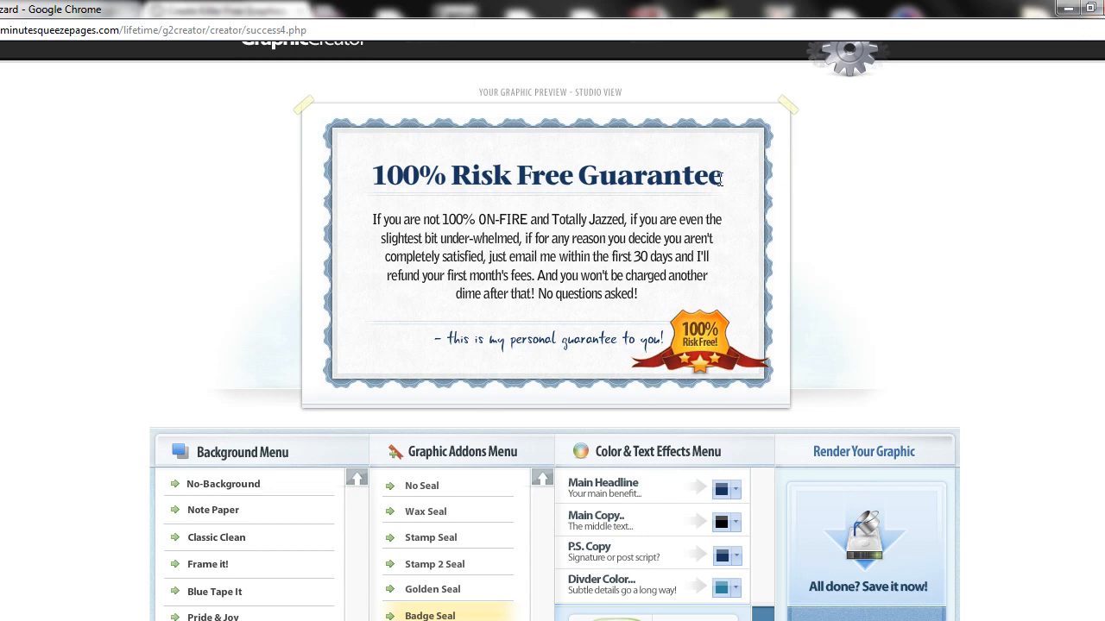
left_click_drag(720, 178, 376, 166)
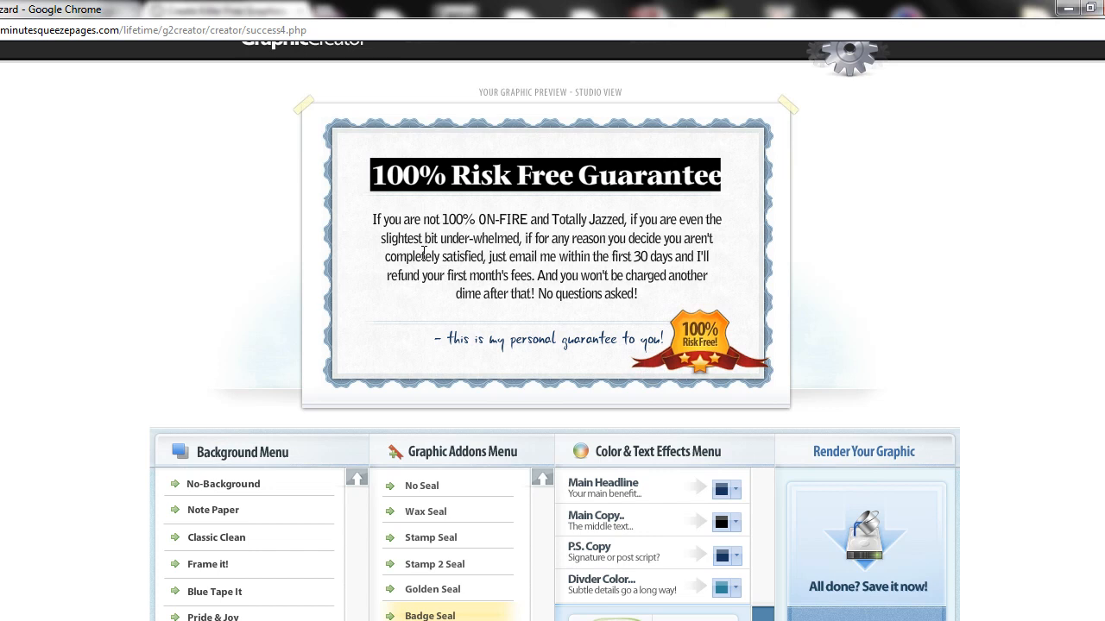
type("6")
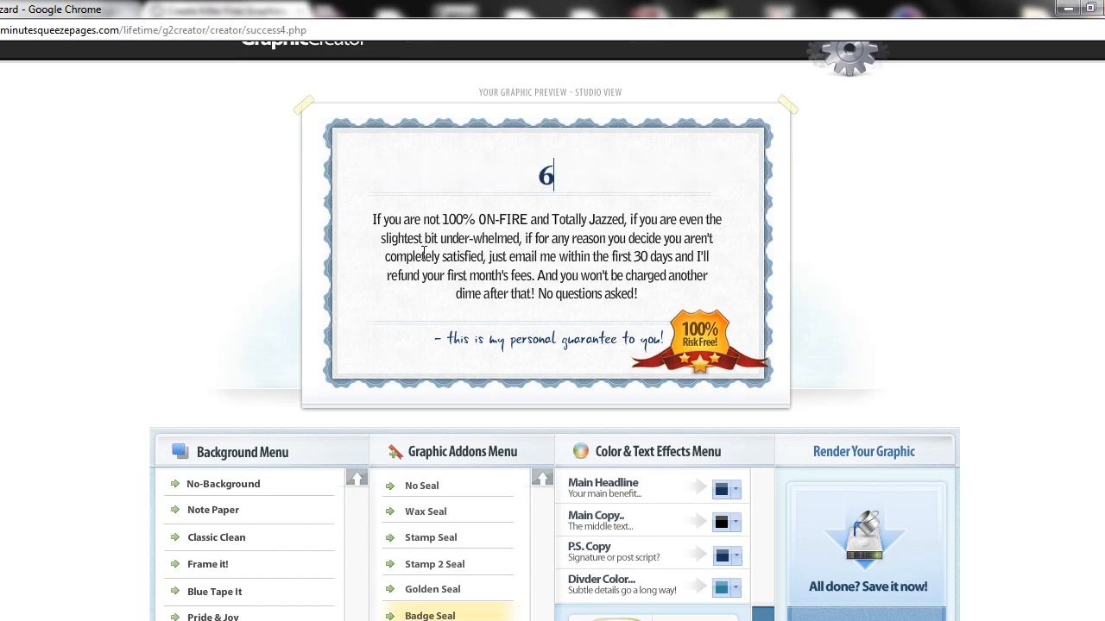
type("0 Day Money BackG")
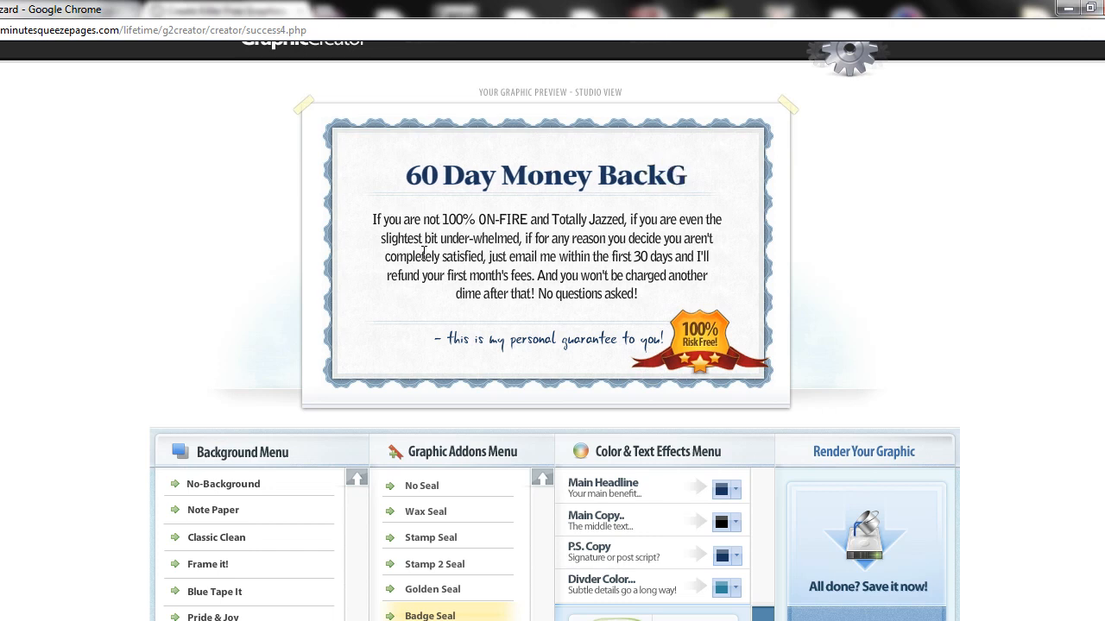
key("BackSpace")
type("Guarantee")
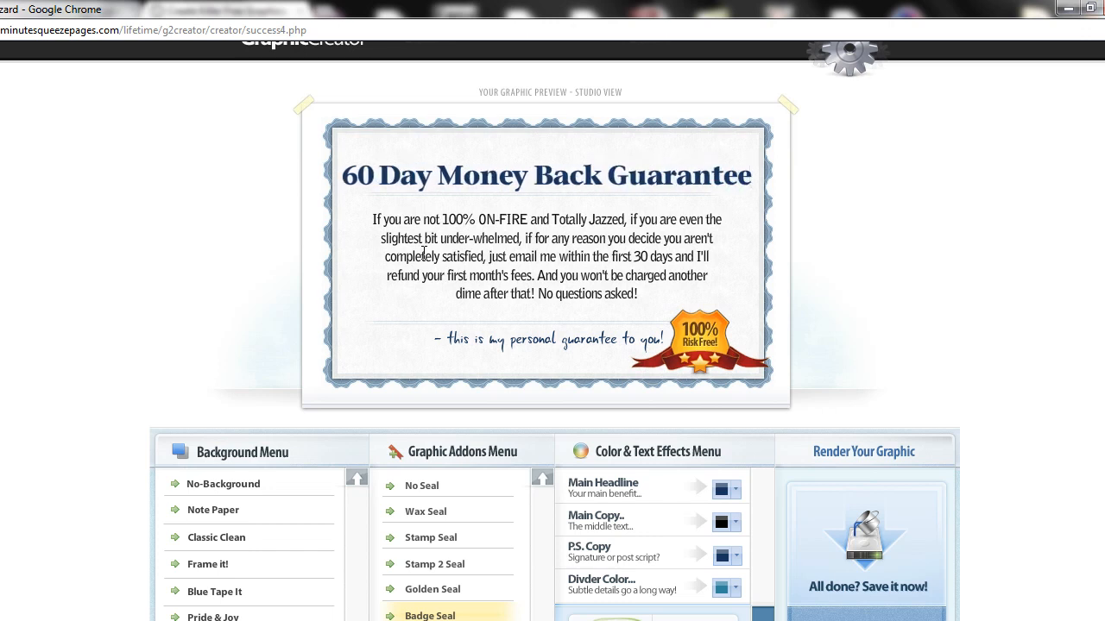
type("!")
Step: Delete "60 Day" from the headline, leaving "Money Back Guarantee!"
left_click(433, 175)
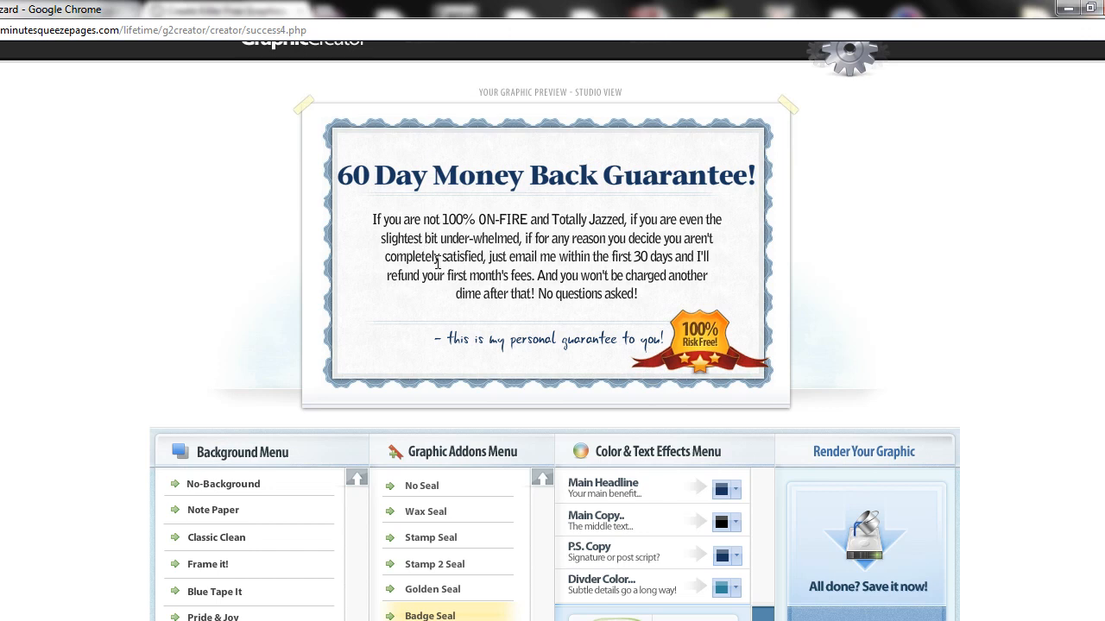
key("BackSpace")
key("BackSpace")
key("BackSpace")
key("BackSpace")
key("BackSpace")
key("BackSpace")
key("BackSpace")
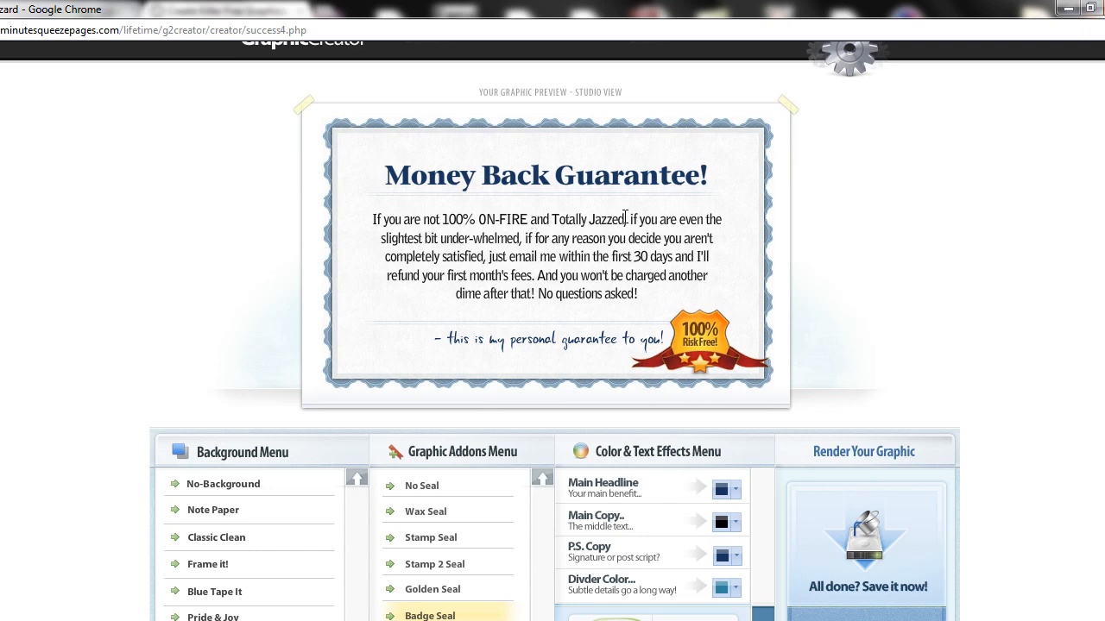
Step: Replace "Totally Jazzed" in the main copy with "TOTALLY PUMPED UP"
left_click_drag(625, 217, 559, 220)
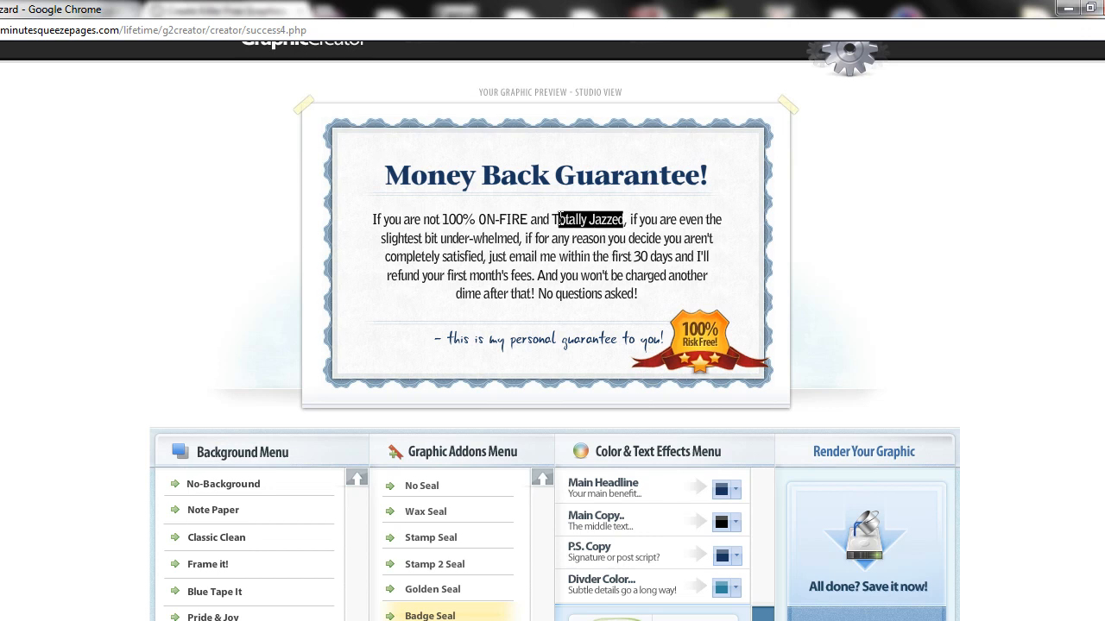
type("OTALLY P")
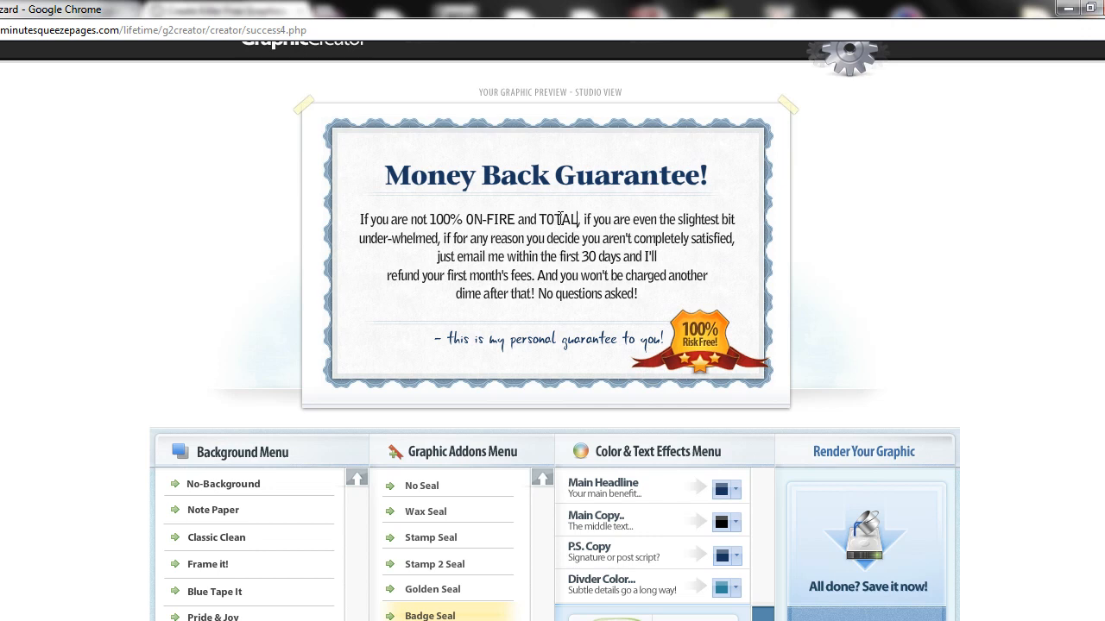
type("UMPED UP")
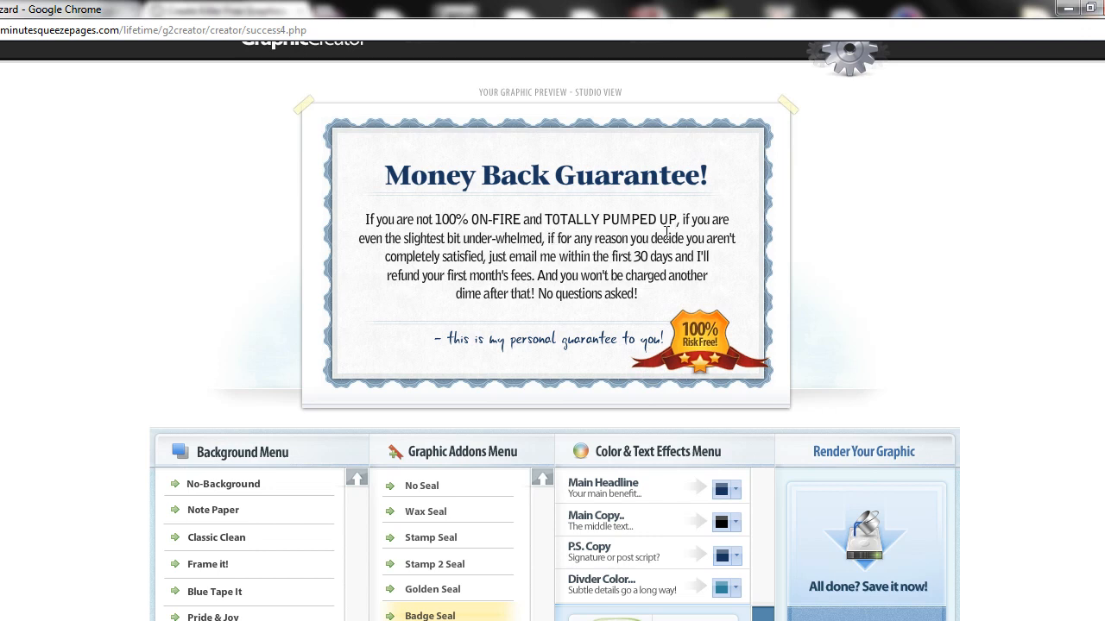
Step: Replace the comma after "completely satisfied" with "... then" and set the refund period to 90 days
left_click(488, 256)
key("BackSpace")
key("BackSpace")
type("... then")
left_click(655, 256)
key("BackSpace")
type("9")
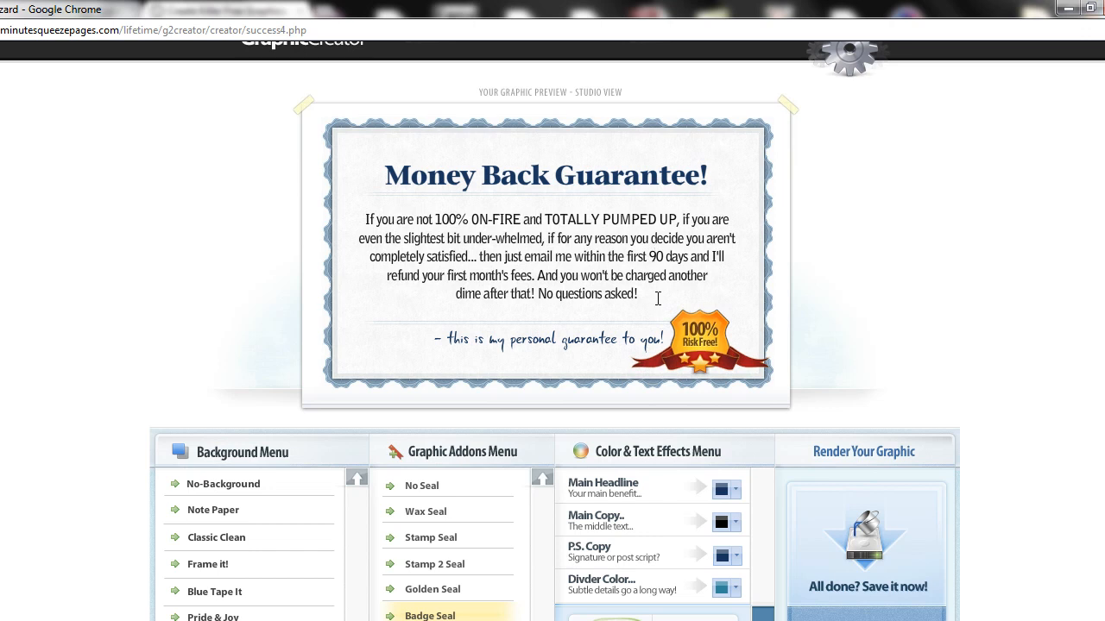
Step: End the refund sentence with "no questions asked." and start the following sentence with "You won't be charged"
left_click(530, 277)
type("s no questions asked")
left_click_drag(611, 276, 603, 276)
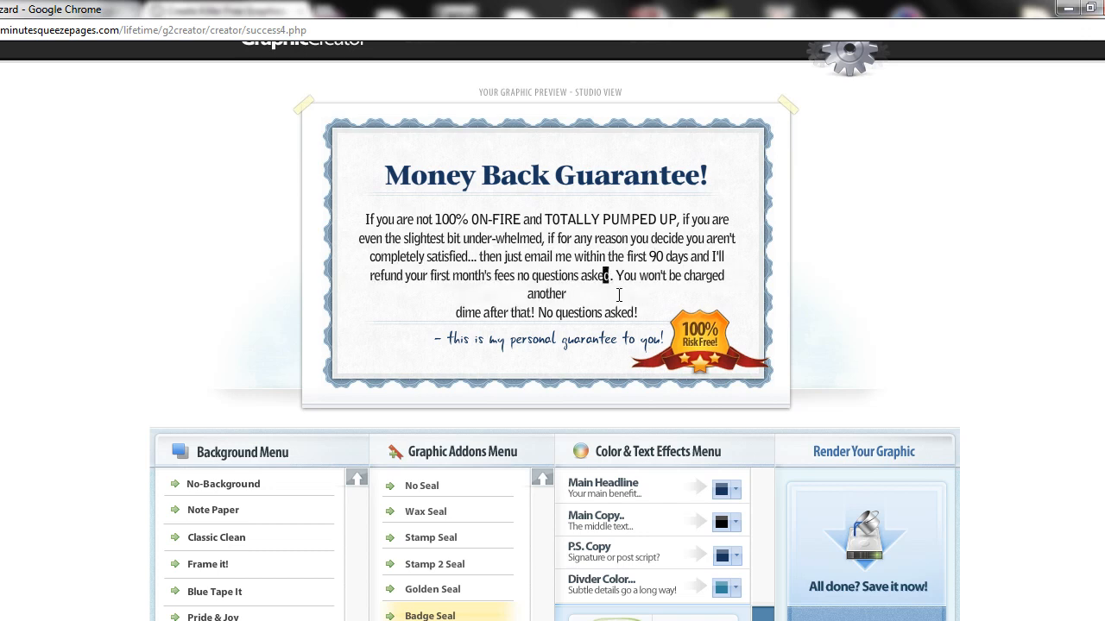
left_click(593, 274)
Step: Change the refund sentence's ending to "without any hassles from our staff." and put the "You won't be charged" sentence on its own line
left_click_drag(518, 275, 611, 276)
type("without any h")
key("BackSpace")
type("any hassles.")
key("Return")
left_click(458, 312)
key("BackSpace")
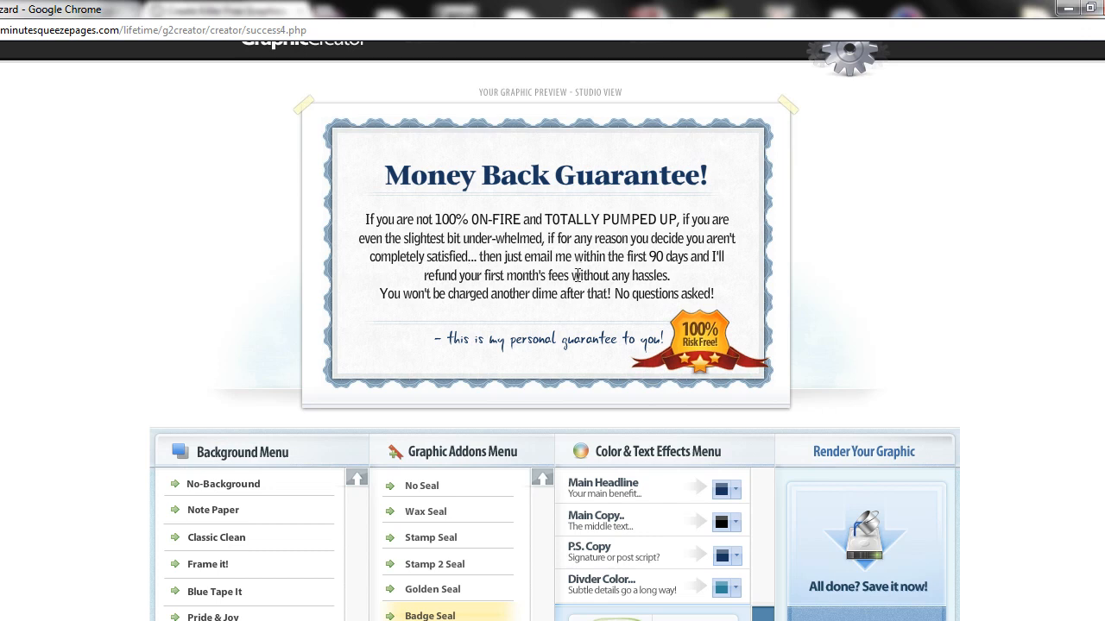
left_click(667, 276)
type("from our staff")
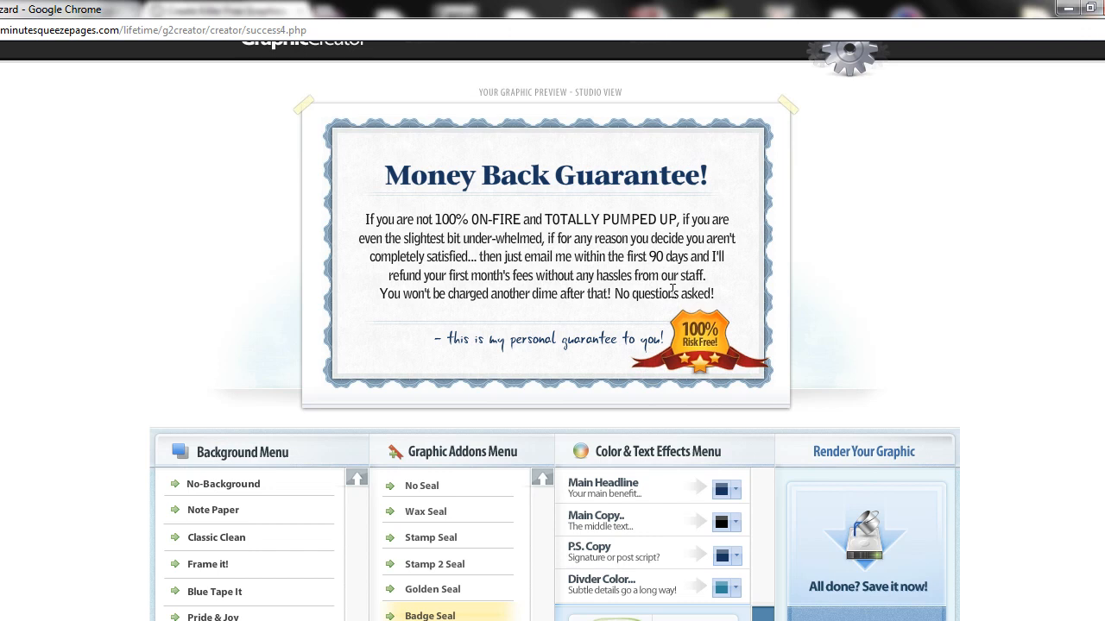
Step: Remove the leading dash from the signature line and capitalize it as "This is my personal guarantee to you!"
key("Delete")
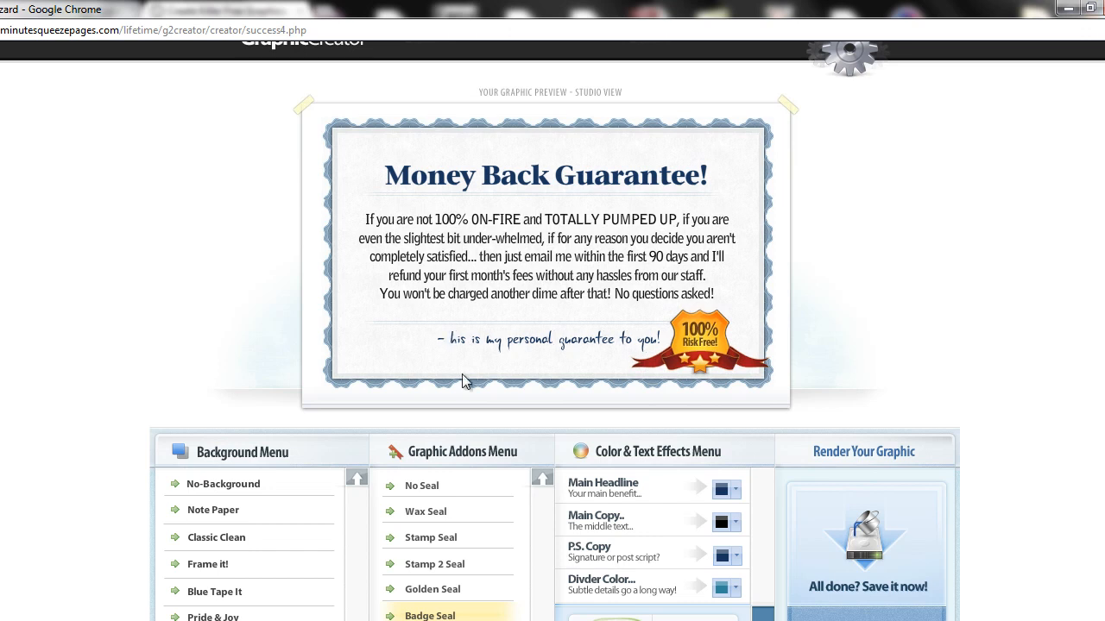
type("T")
key("BackSpace")
key("BackSpace")
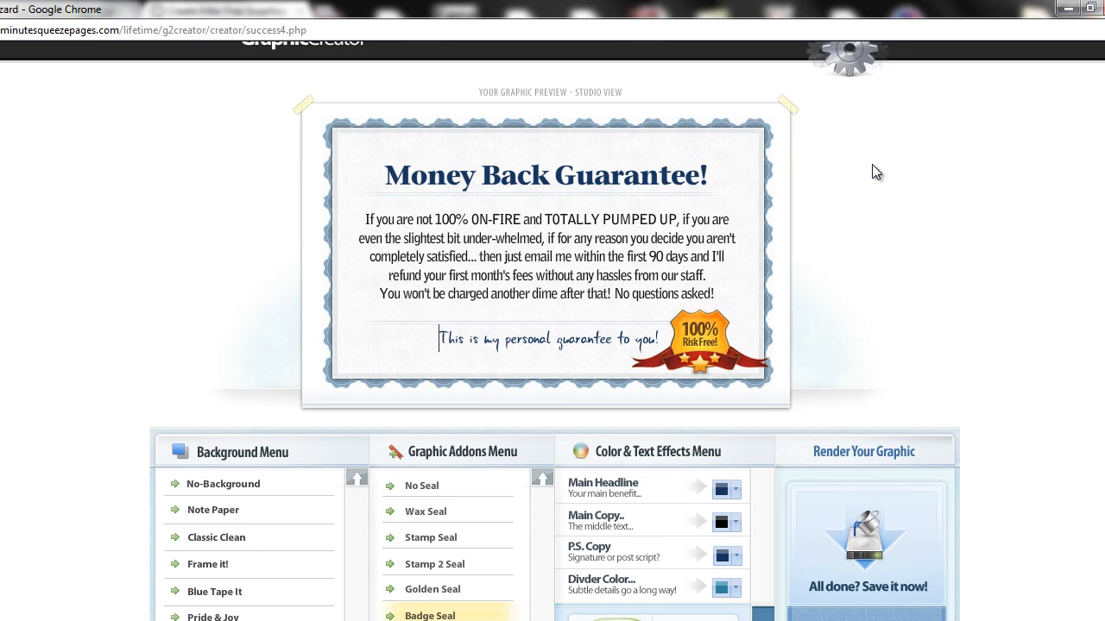
Step: Replace "Money Back" in the headline so that it reads "Our Lifetime Guarantee!"
left_click_drag(516, 175, 385, 170)
type("Our L")
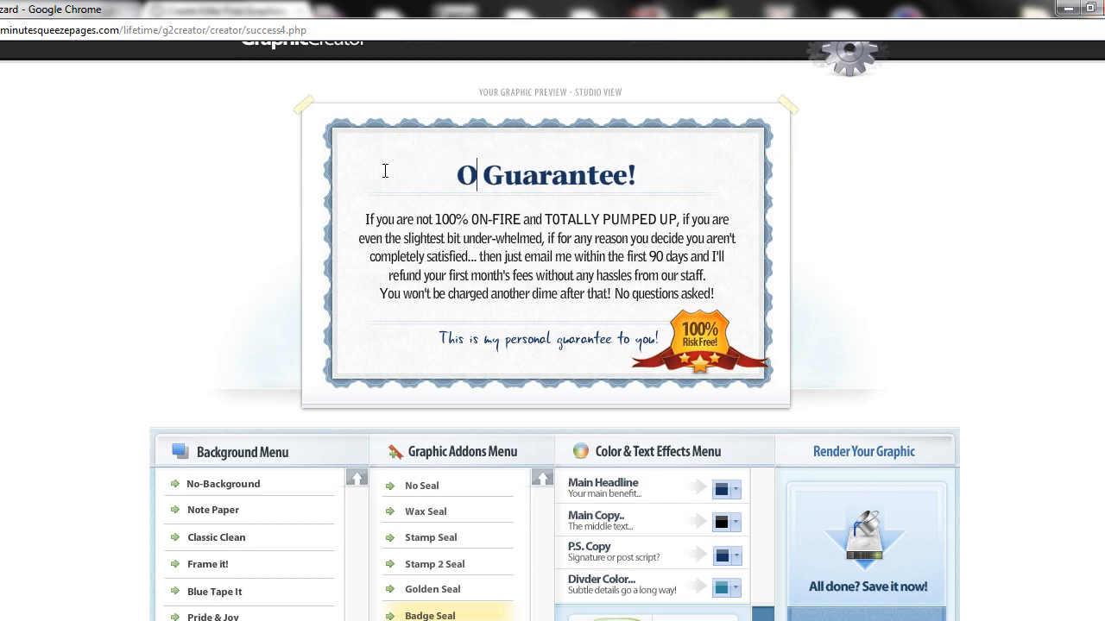
type("ifetime")
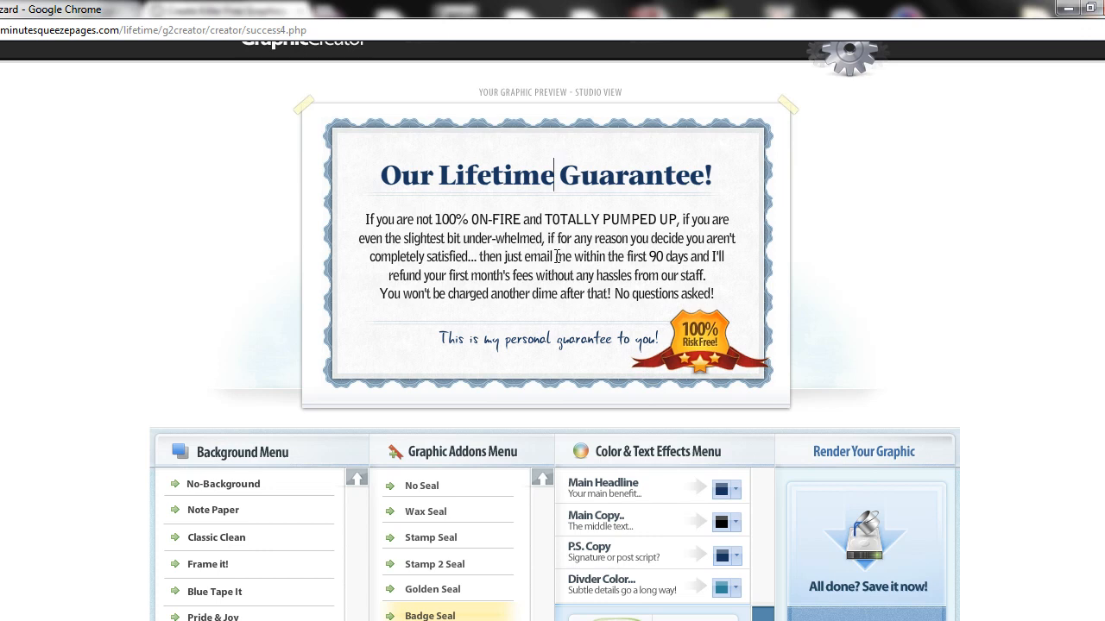
Step: Delete "me within the first 90 days" and the ellipsis after "completely satisfied" from the main copy
left_click_drag(555, 256, 679, 255)
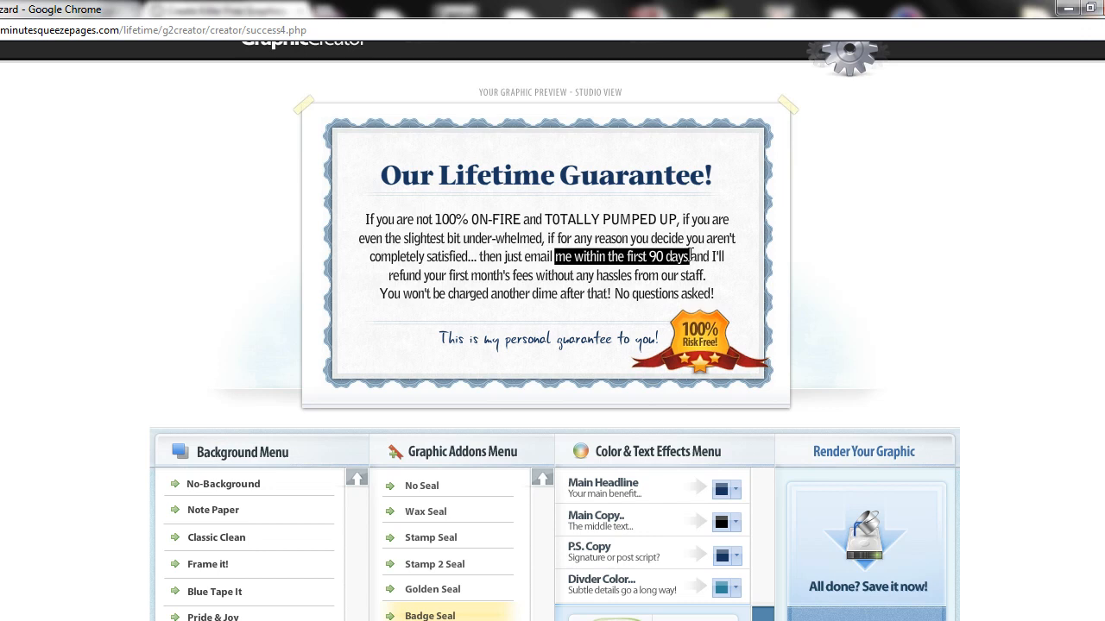
key("BackSpace")
left_click(473, 261)
key("BackSpace")
key("BackSpace")
key("BackSpace")
Step: Delete "without any hassles from our staff" from the refund sentence so that it ends with "your first month's fees."
left_click(629, 276)
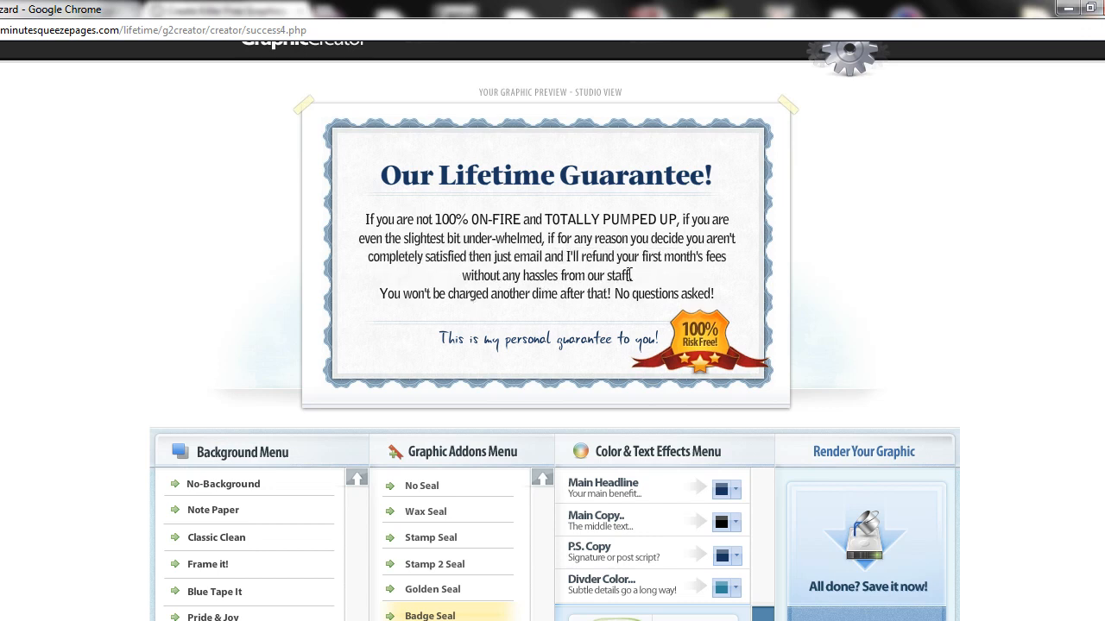
key("BackSpace")
key("BackSpace")
key("BackSpace")
key("BackSpace")
key("BackSpace")
key("BackSpace")
key("BackSpace")
key("BackSpace")
key("BackSpace")
key("BackSpace")
key("BackSpace")
key("BackSpace")
key("BackSpace")
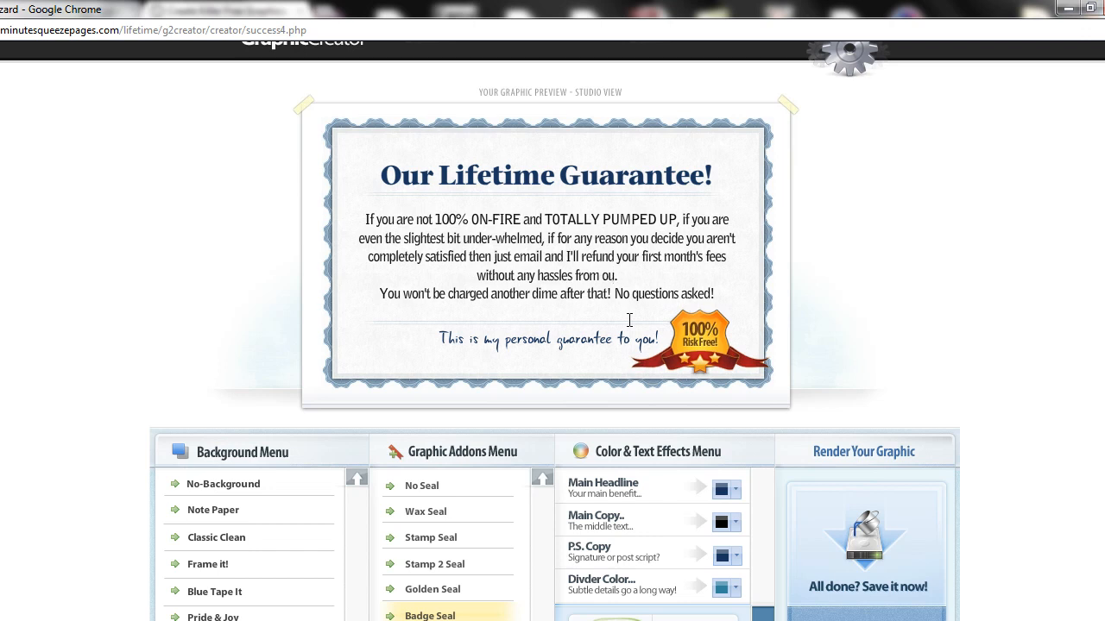
key("BackSpace")
key("BackSpace")
key("BackSpace")
key("BackSpace")
key("BackSpace")
key("BackSpace")
key("BackSpace")
key("BackSpace")
key("BackSpace")
key("BackSpace")
key("BackSpace")
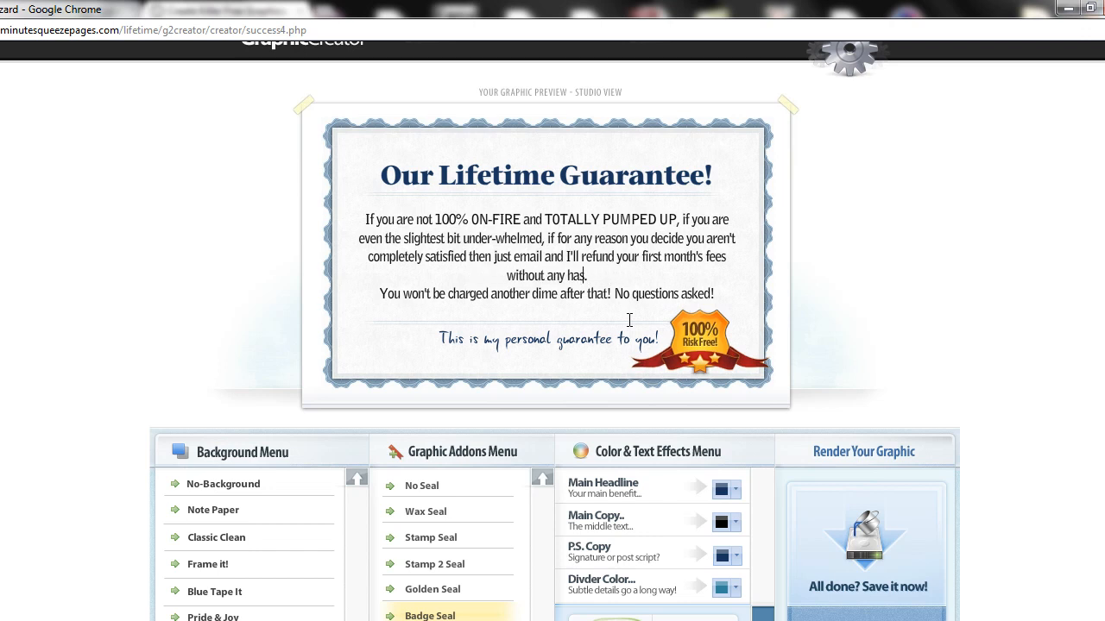
key("BackSpace")
key("BackSpace")
key("BackSpace")
key("BackSpace")
key("BackSpace")
key("BackSpace")
key("BackSpace")
key("BackSpace")
key("BackSpace")
key("BackSpace")
key("BackSpace")
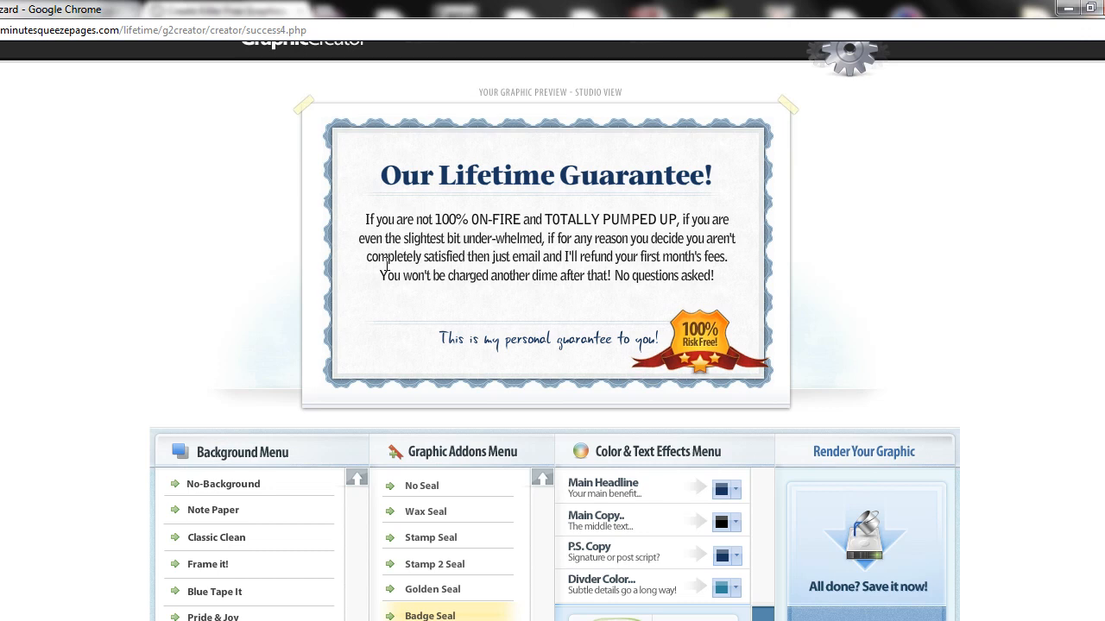
double_click(642, 256)
left_click(752, 315)
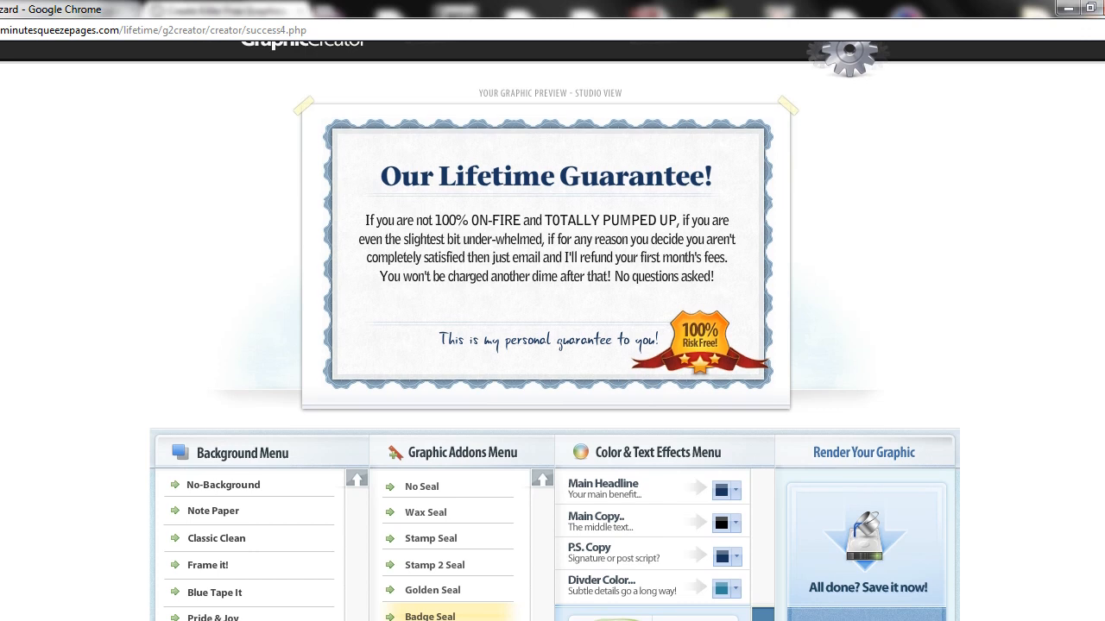
scroll(553, 332, "down", 1)
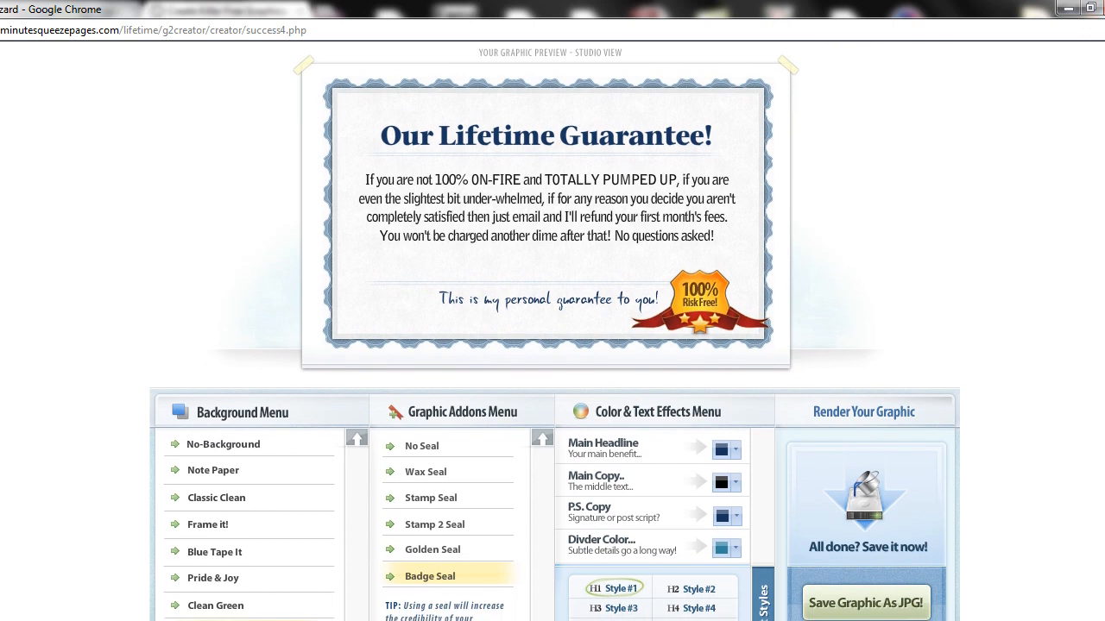
scroll(552, 332, "down", 1)
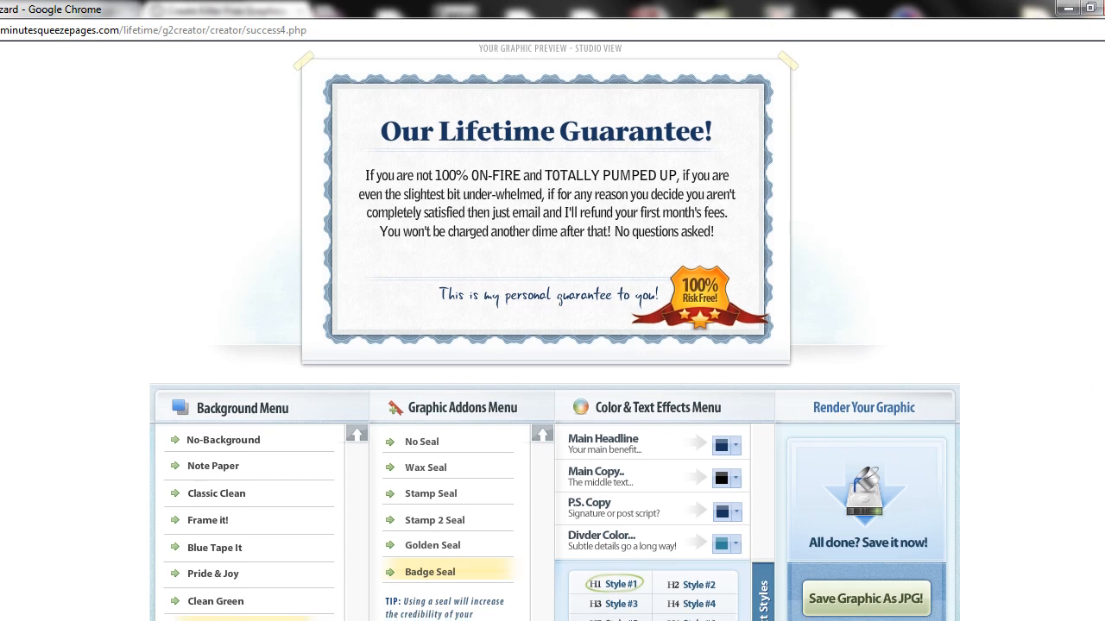
Step: Render the finished guarantee graphic as a JPG and copy the resulting image
left_click(866, 599)
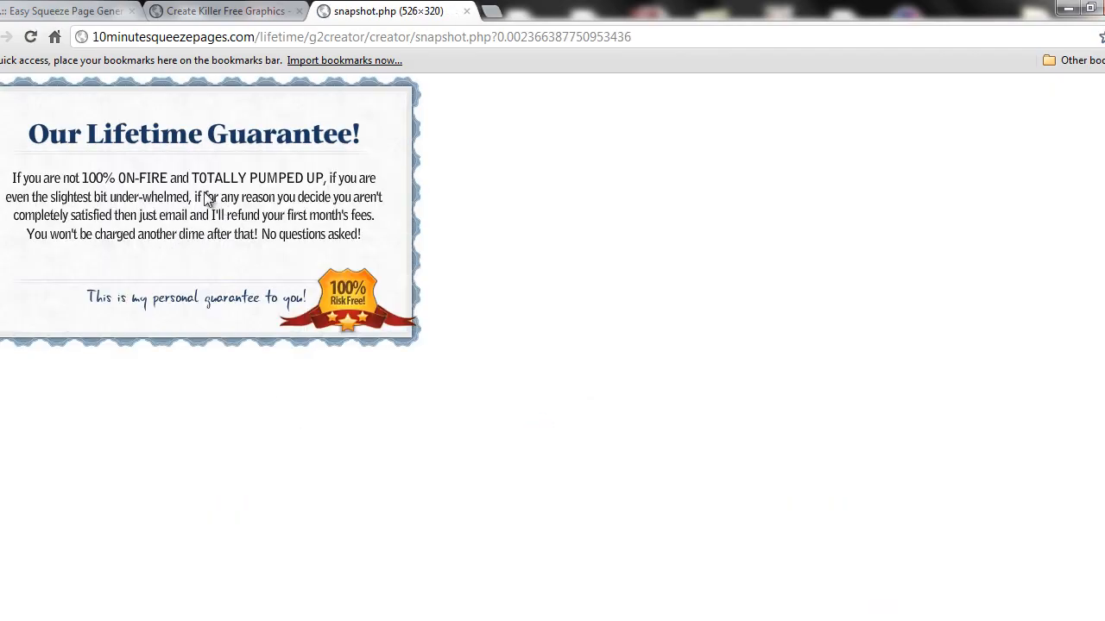
right_click(205, 195)
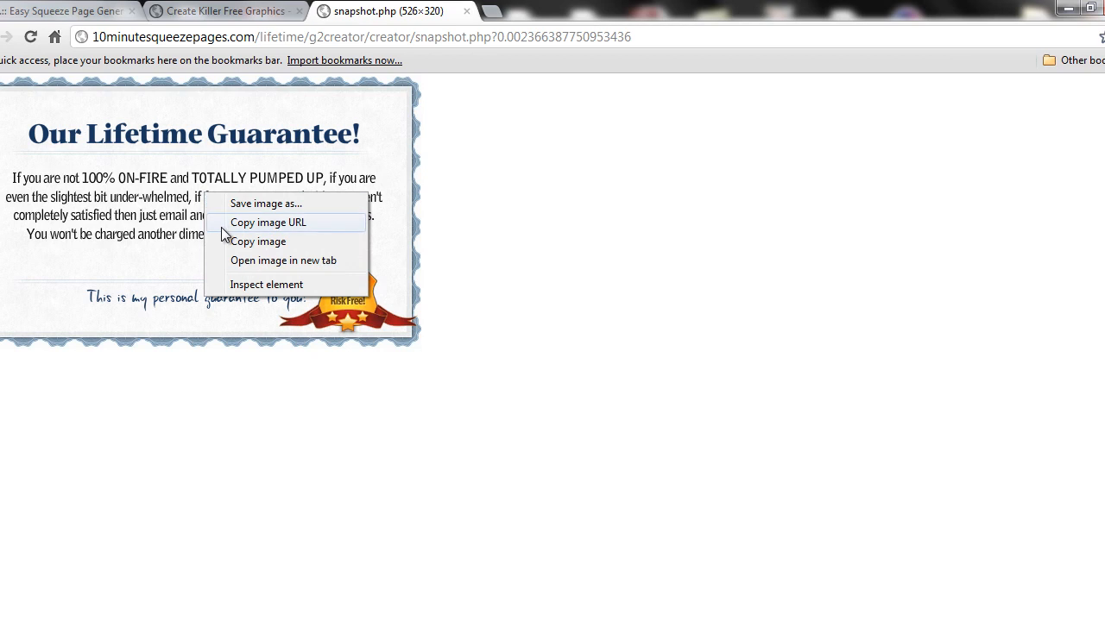
left_click(222, 249)
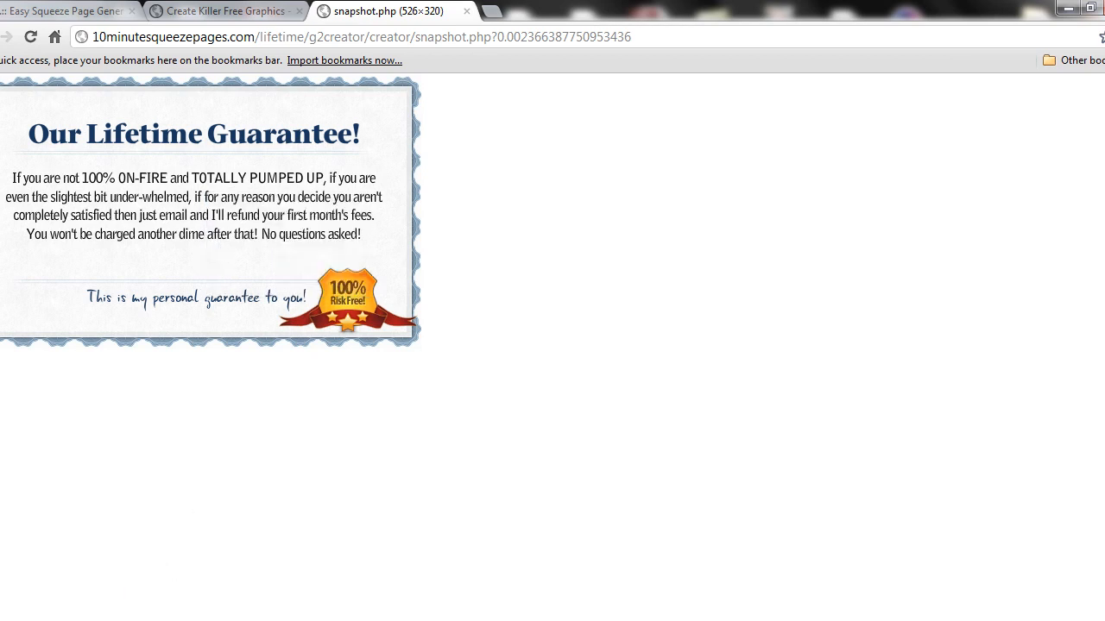
Step: Launch GIMP 2.6 while keeping the rendered snapshot page in view
left_click(43, 618)
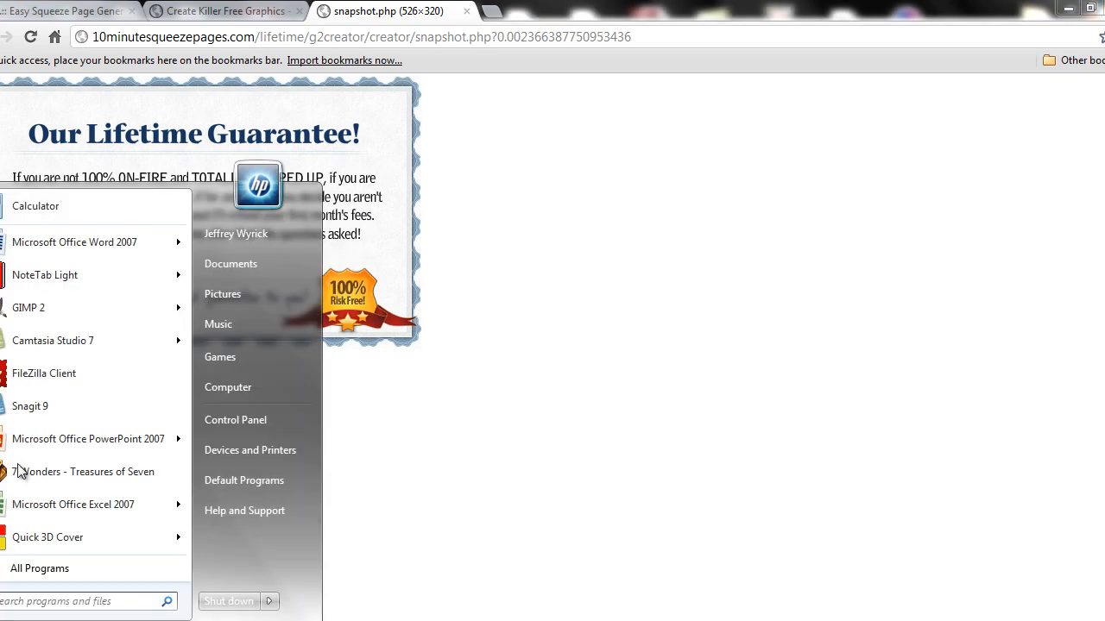
left_click(58, 308)
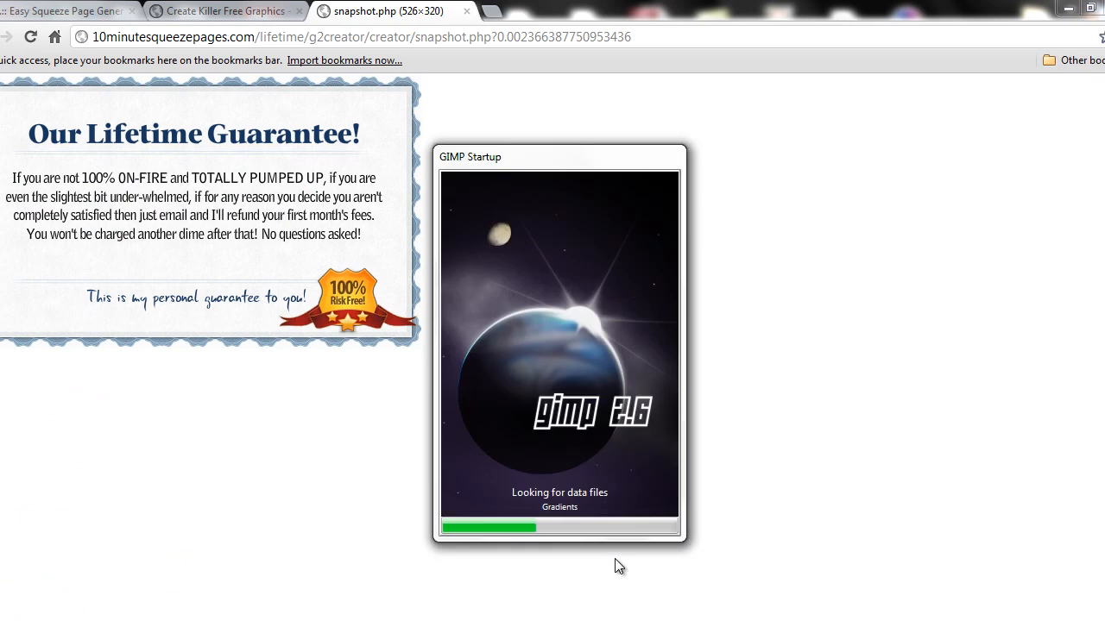
mouse_move(179, 614)
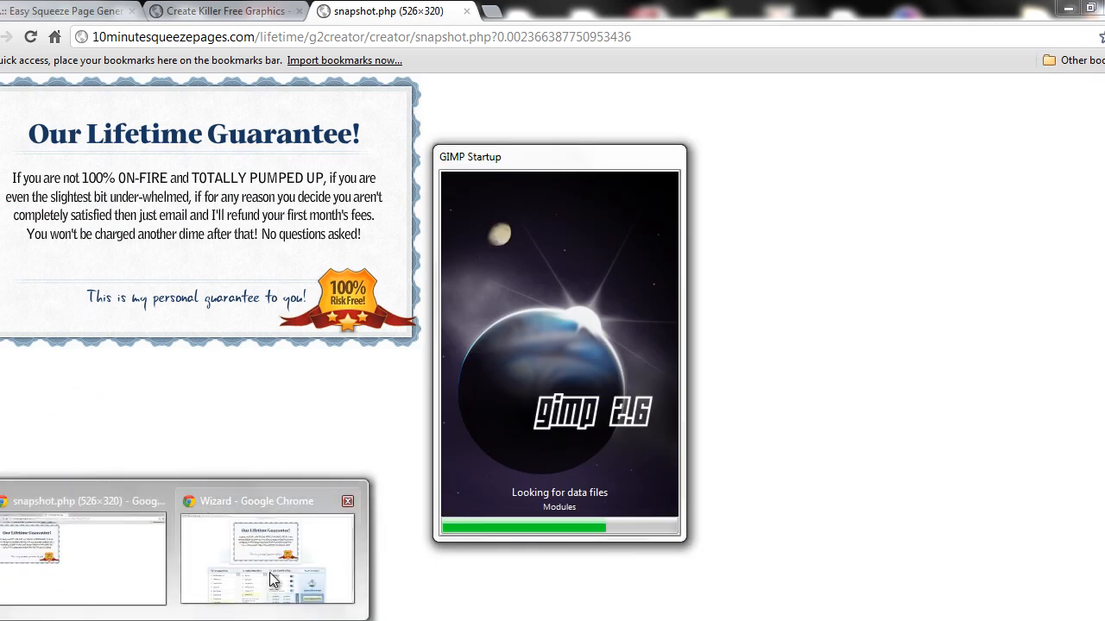
left_click(211, 553)
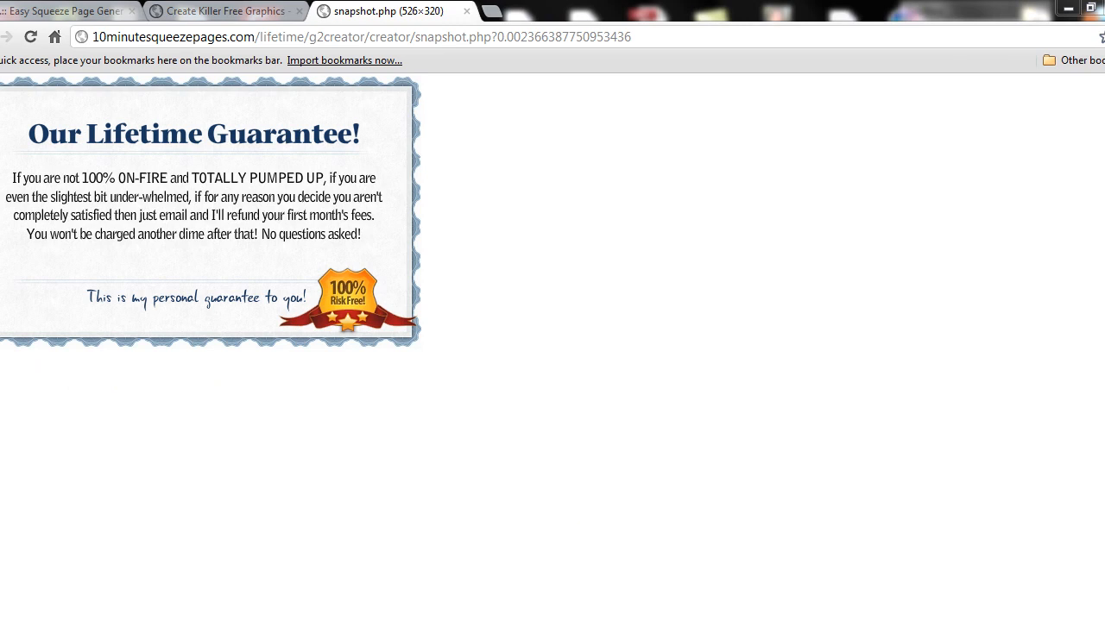
Step: Inspect the guarantee image's page element and compare its pixel dimensions at full and reduced display size
right_click(367, 260)
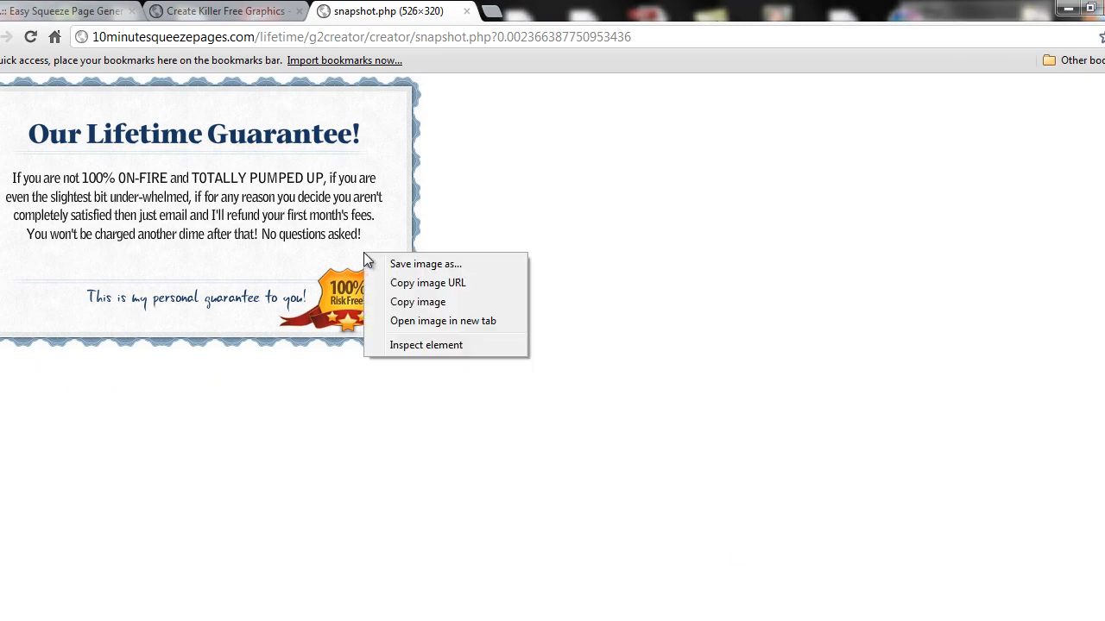
left_click(396, 347)
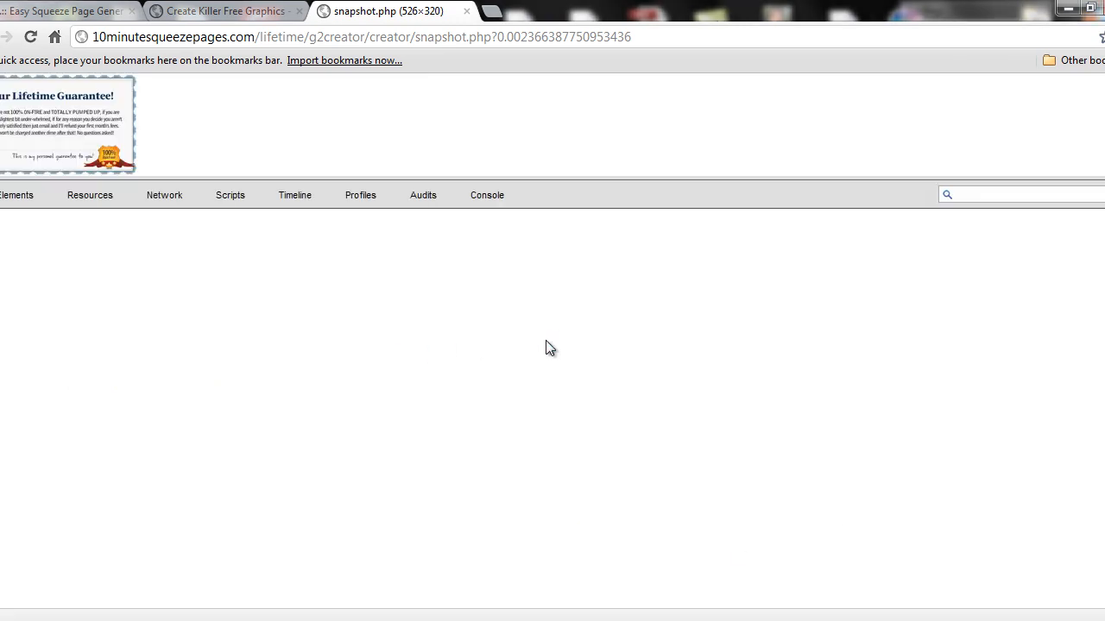
left_click(902, 397)
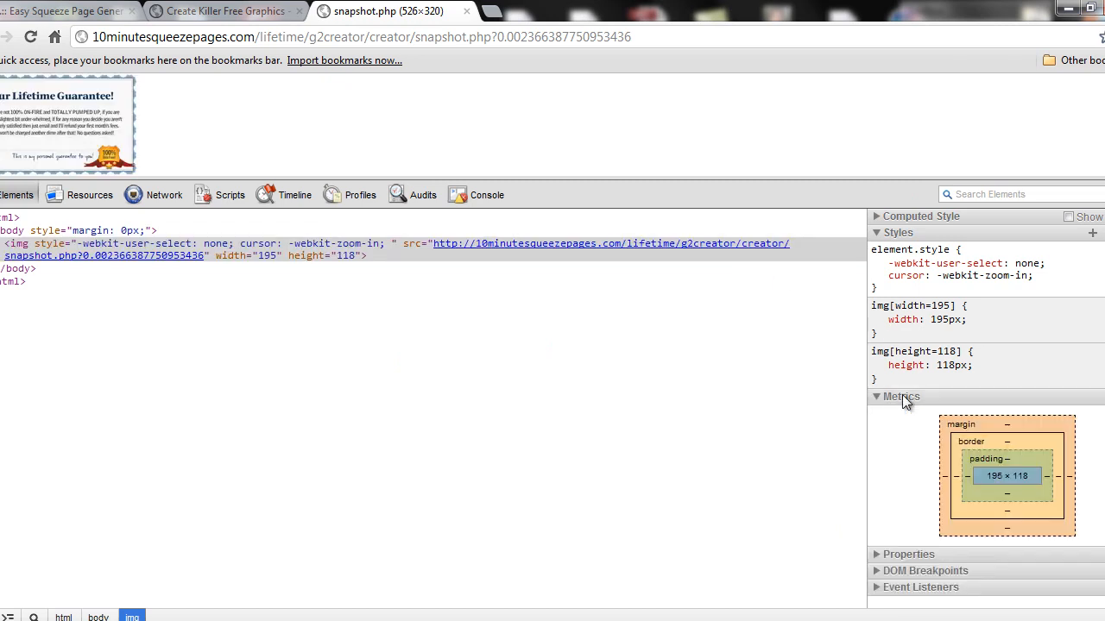
left_click(61, 121)
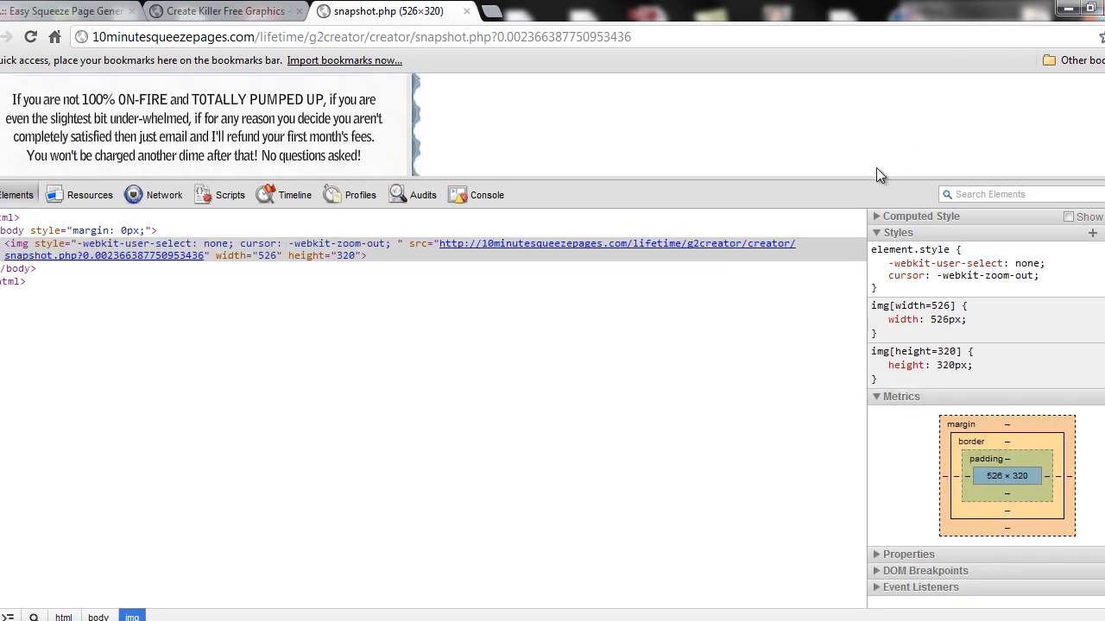
left_click_drag(871, 176, 870, 285)
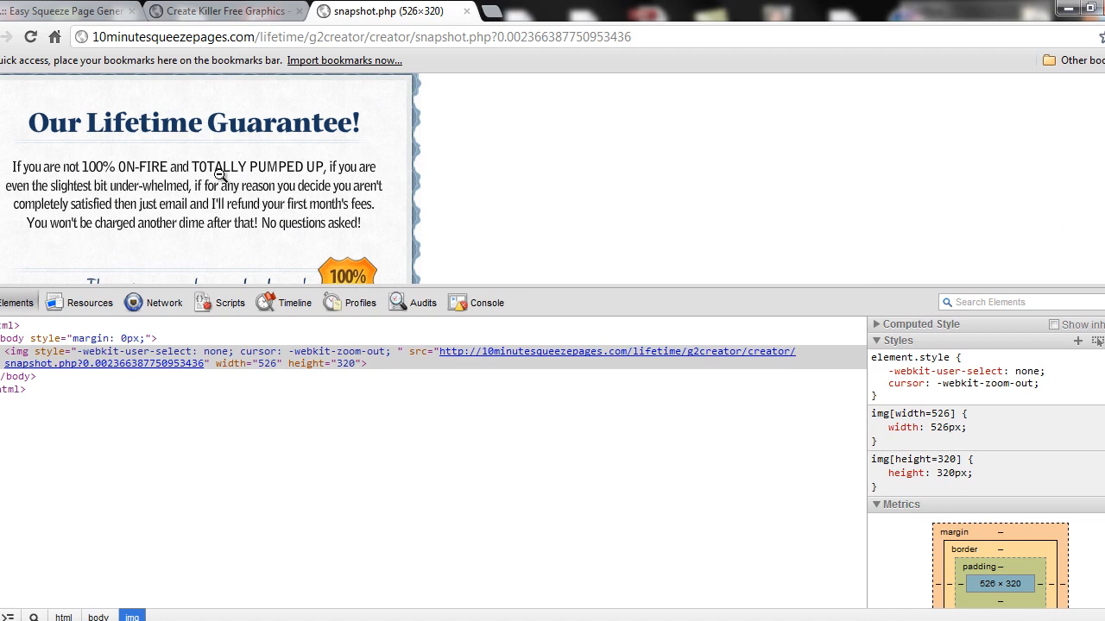
left_click(189, 174)
left_click(189, 174)
left_click(189, 175)
left_click(189, 175)
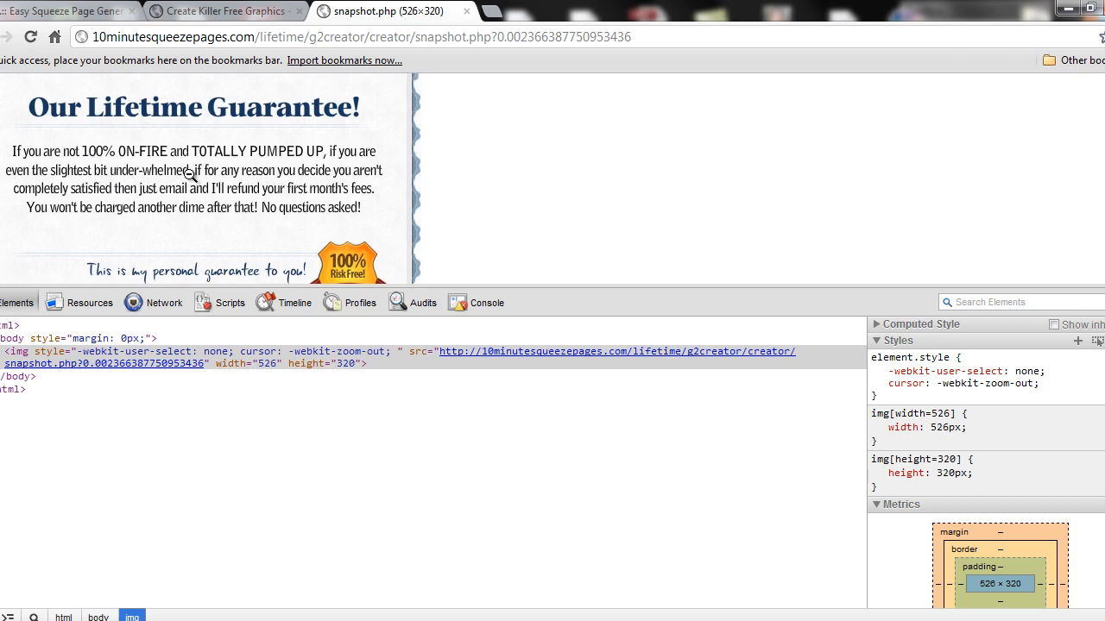
left_click(189, 174)
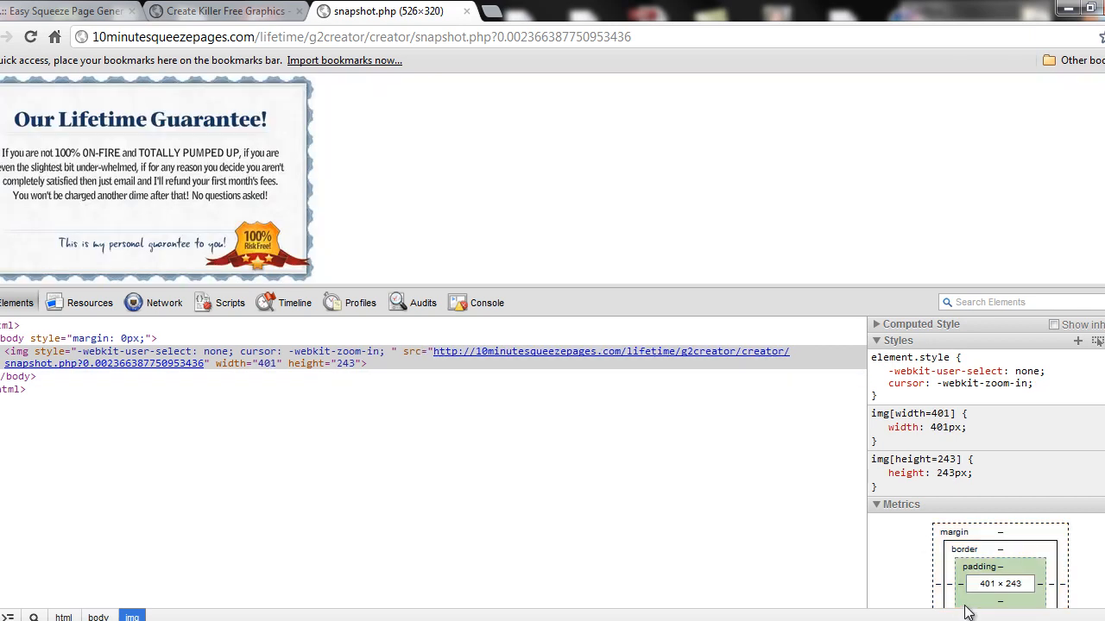
Step: Restore the guarantee image to full display size and copy it again
left_click(186, 163)
left_click(186, 164)
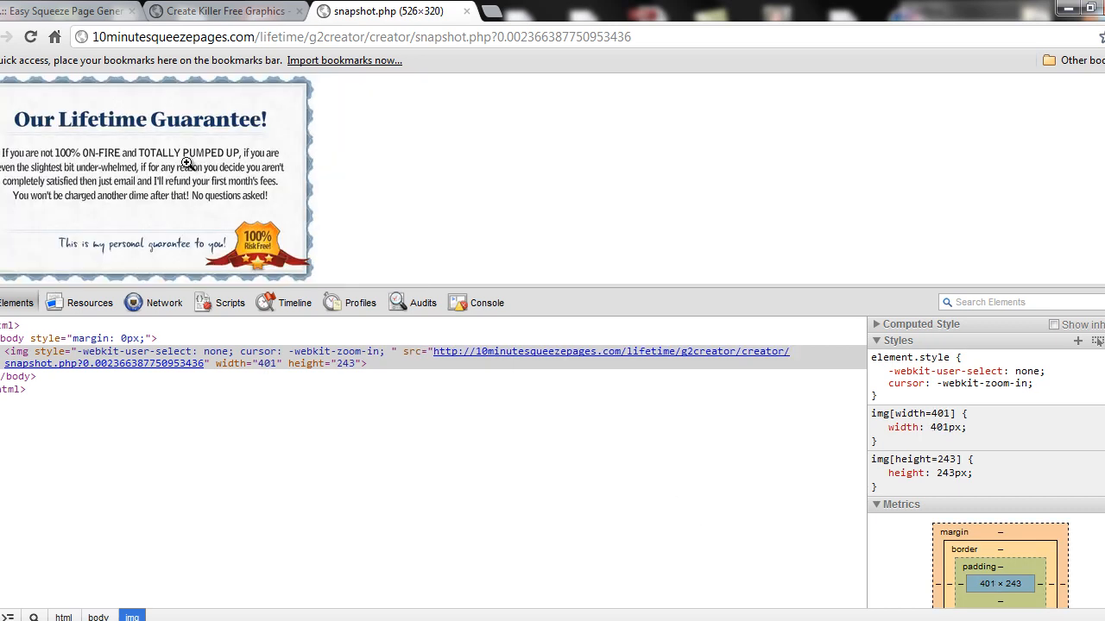
left_click(186, 163)
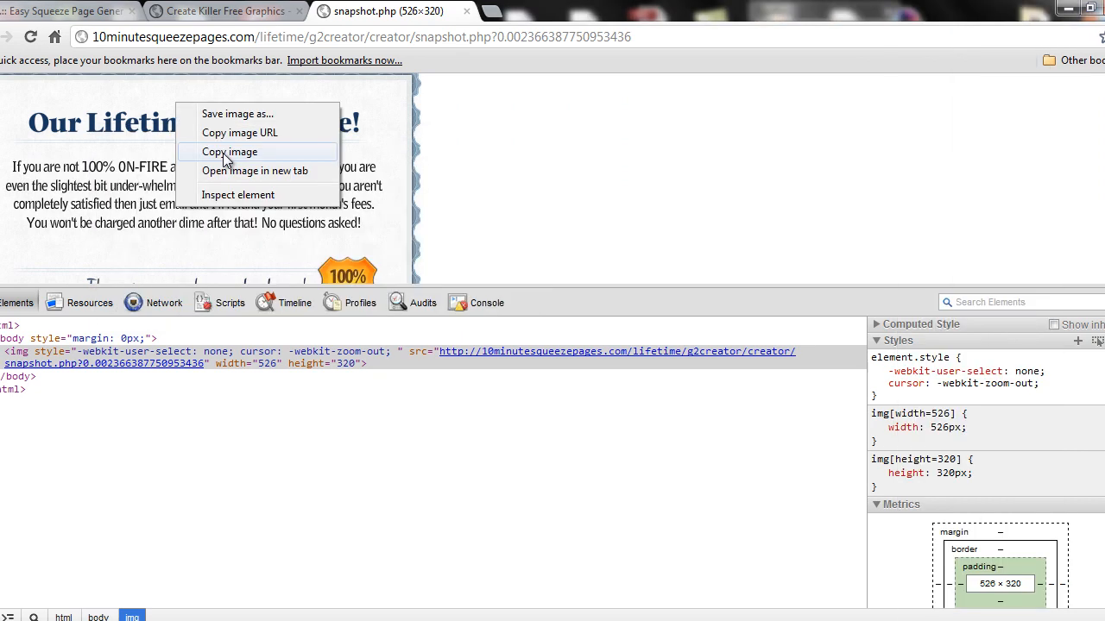
left_click(226, 150)
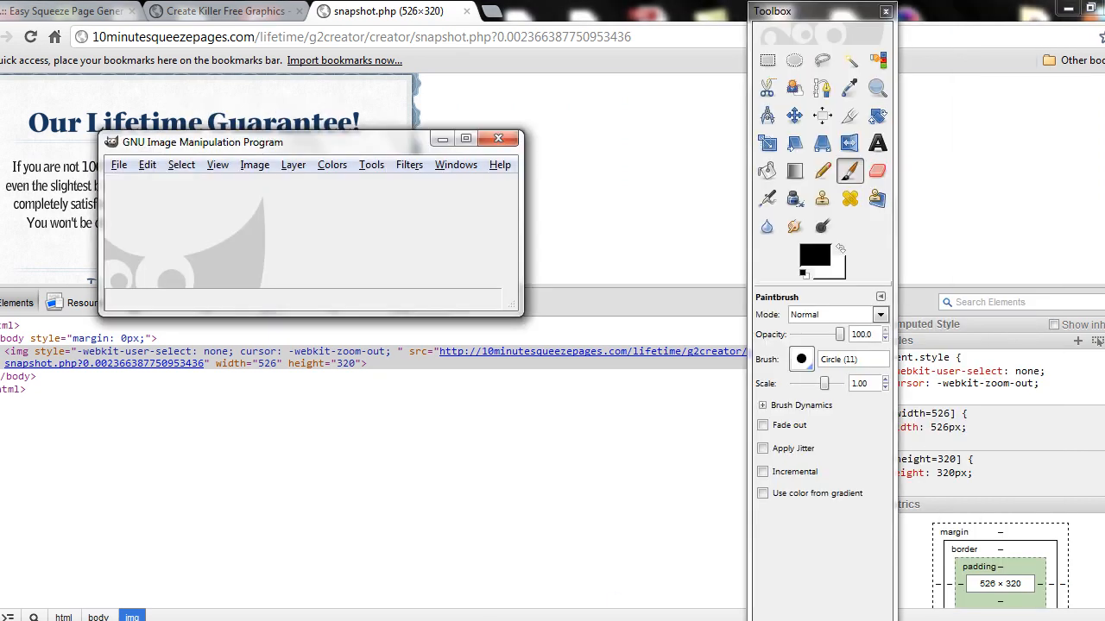
Step: Create a new blank GIMP image 526 pixels wide and 320 pixels high
left_click(120, 165)
left_click(125, 188)
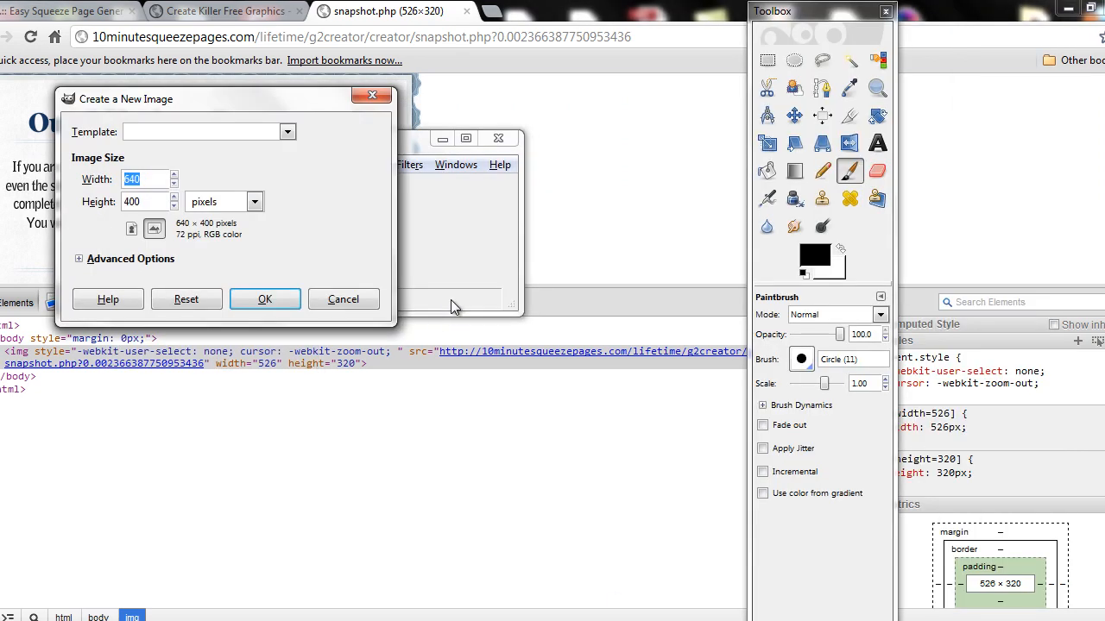
type("526")
key("Tab")
type("320")
key("Return")
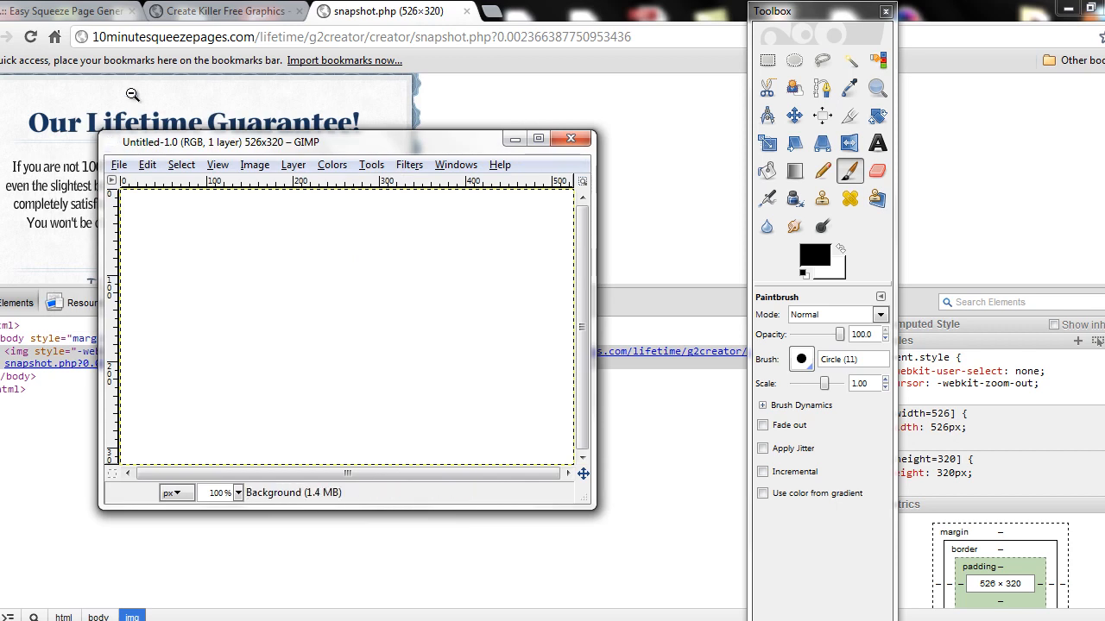
Step: Paste the copied guarantee graphic into the new blank image
left_click(119, 164)
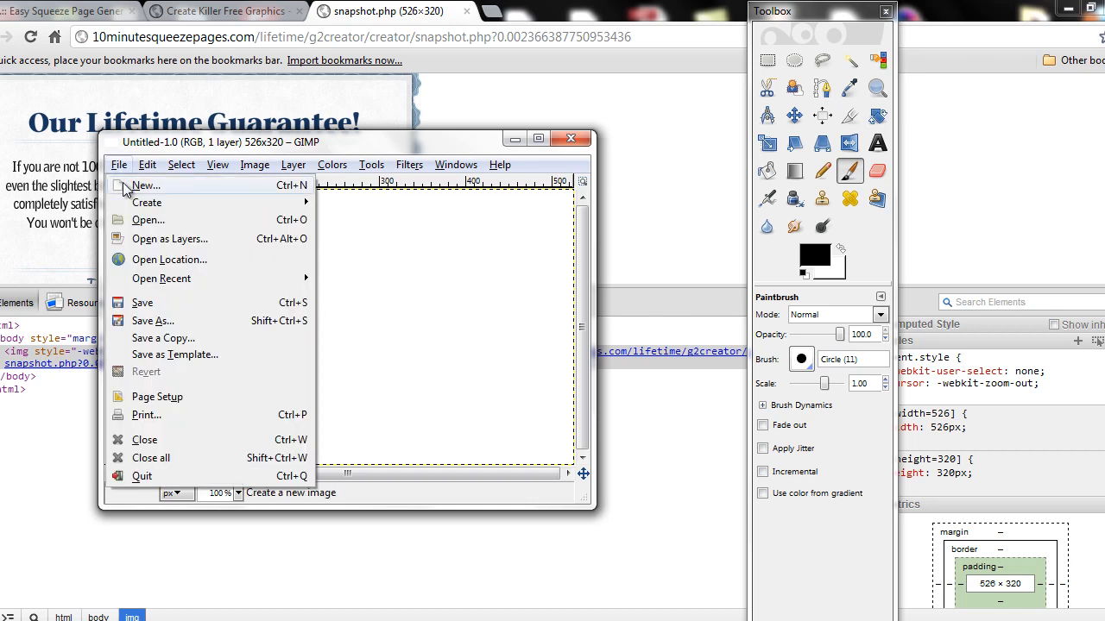
mouse_move(148, 165)
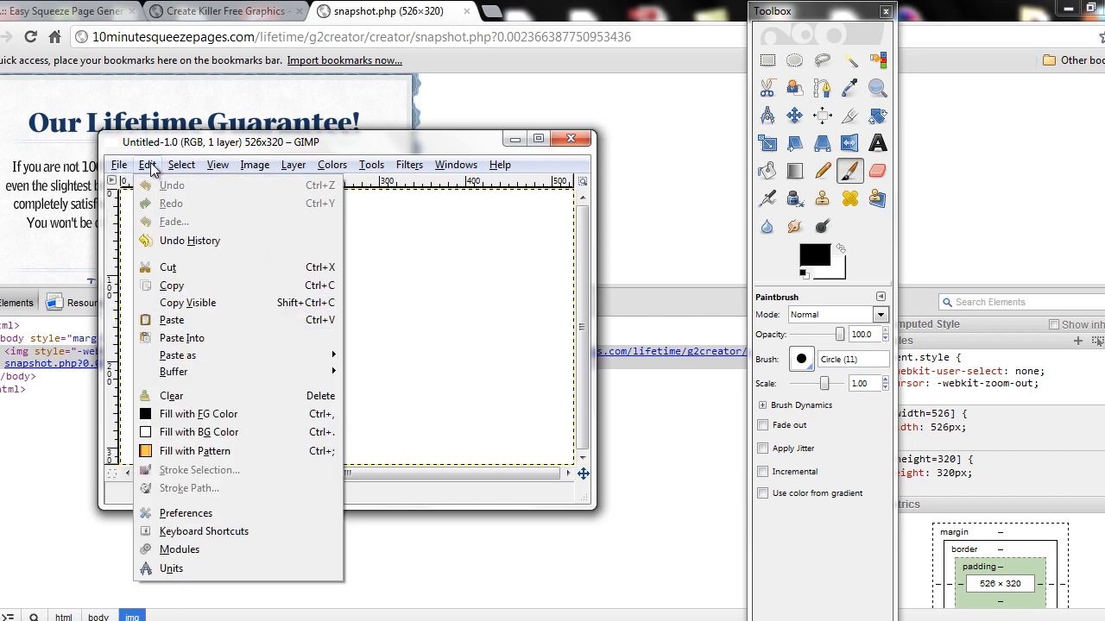
left_click(173, 321)
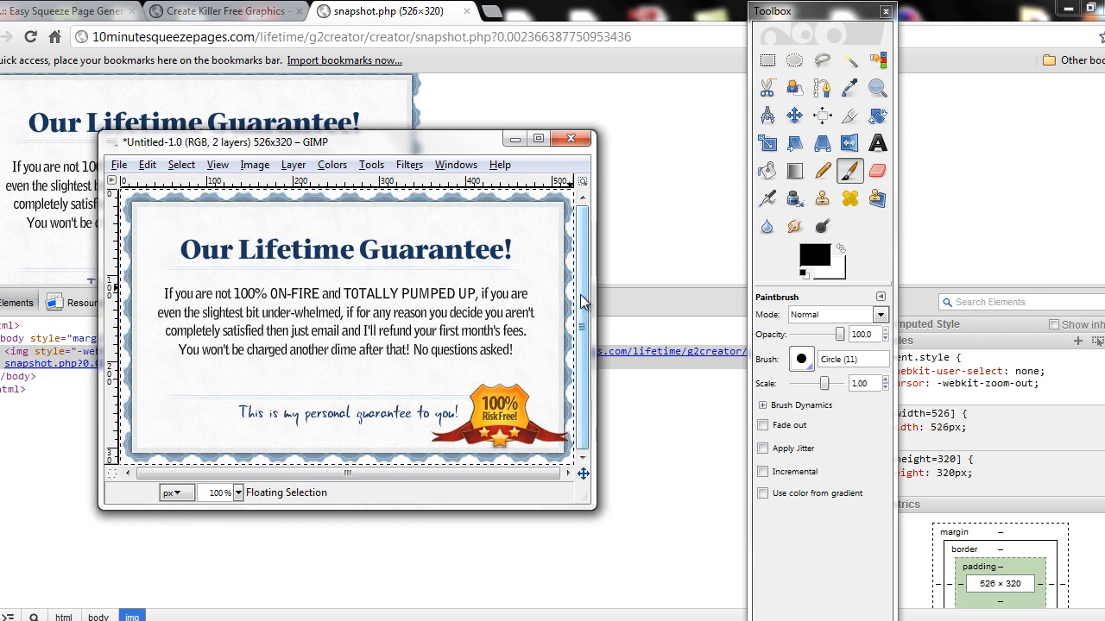
Step: Save the image as OurLifetimeGuarantee.jpg in the source folder, replacing the existing file
left_click(119, 165)
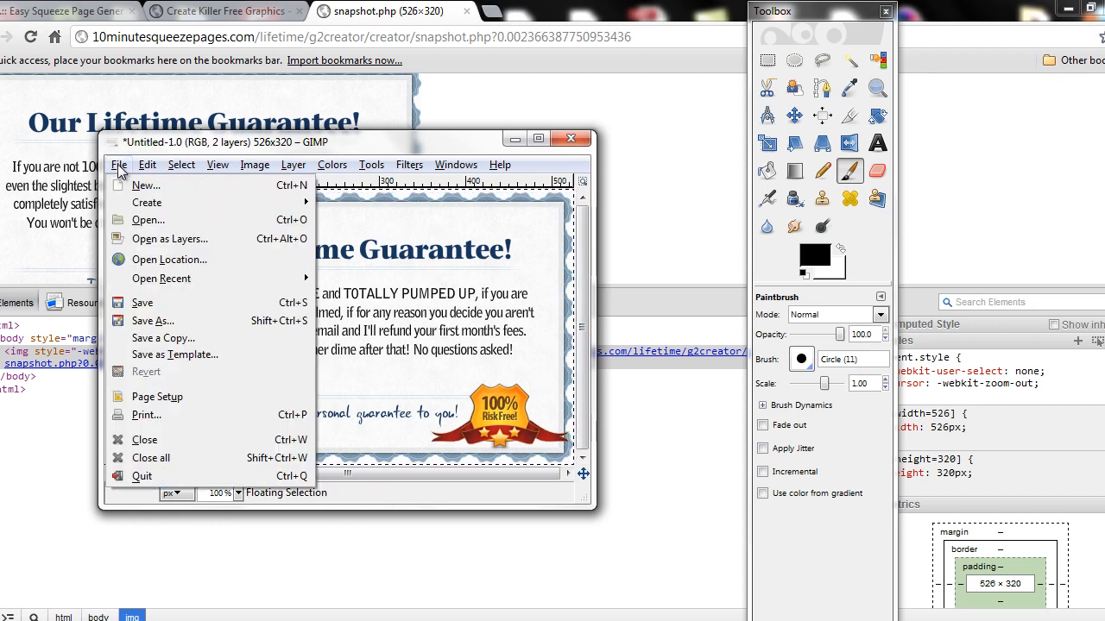
left_click(147, 321)
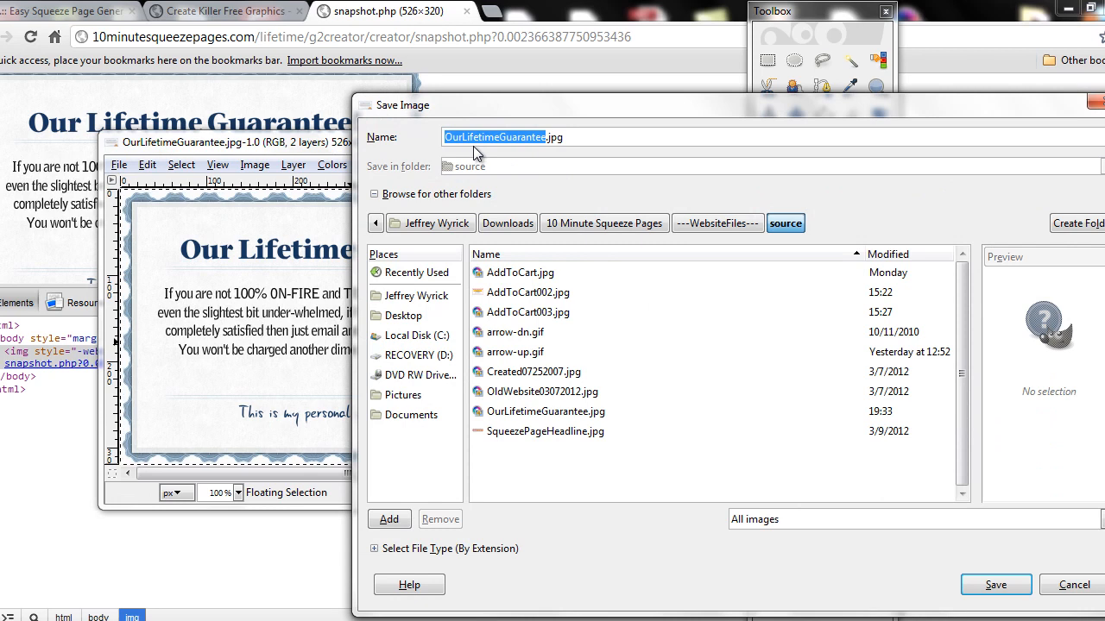
left_click_drag(570, 137, 547, 136)
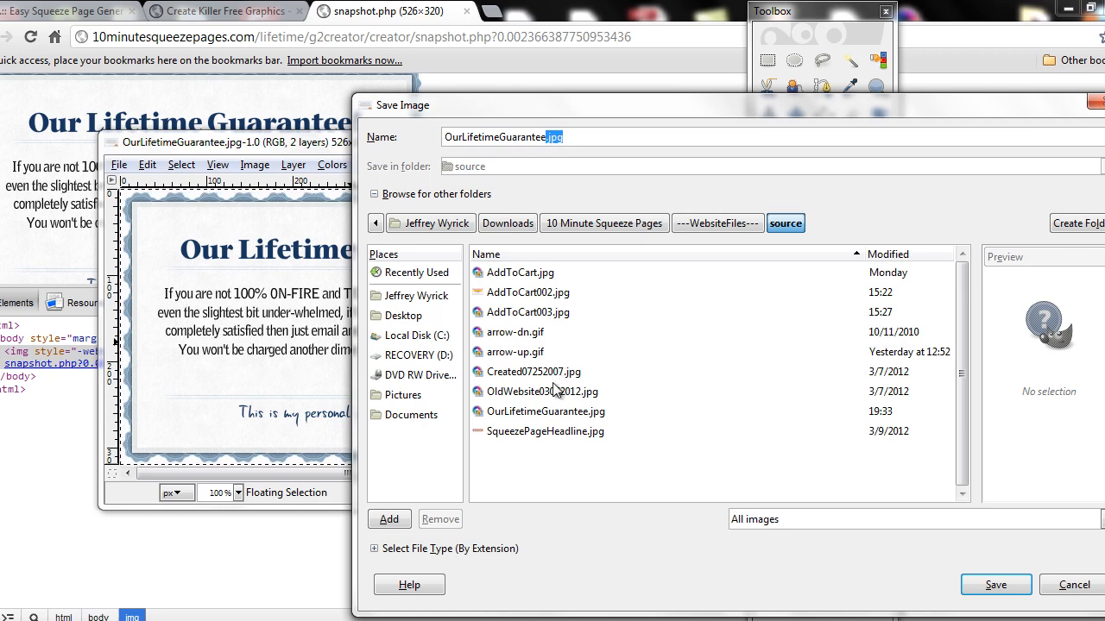
left_click(971, 583)
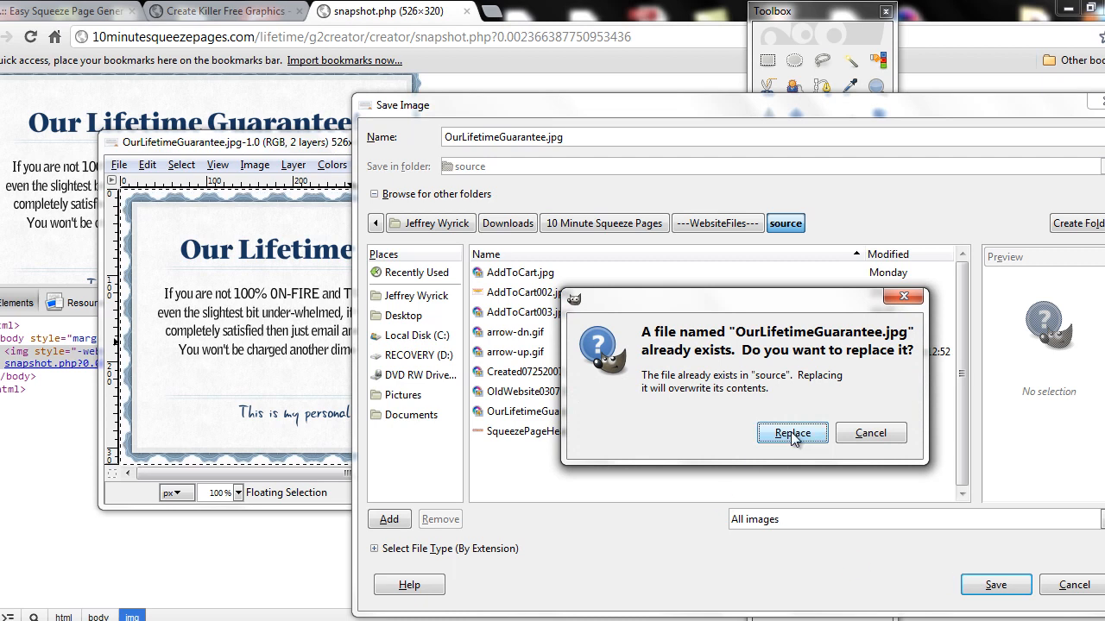
left_click(792, 434)
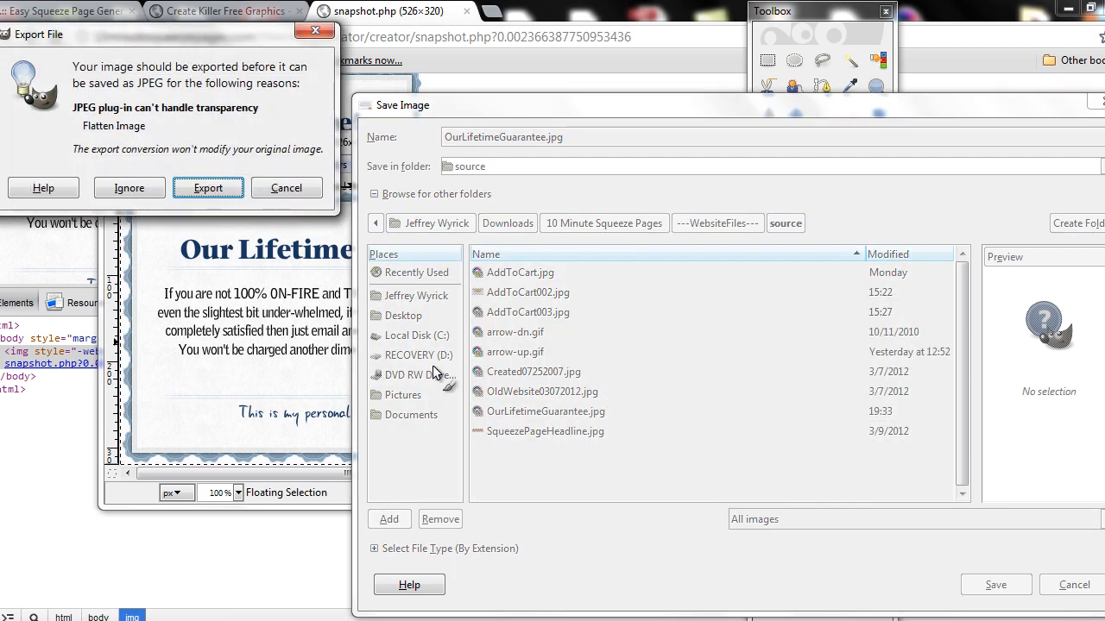
Step: Export the image flattened and save the JPEG at quality 85, leaving the advanced options at their defaults
left_click(213, 192)
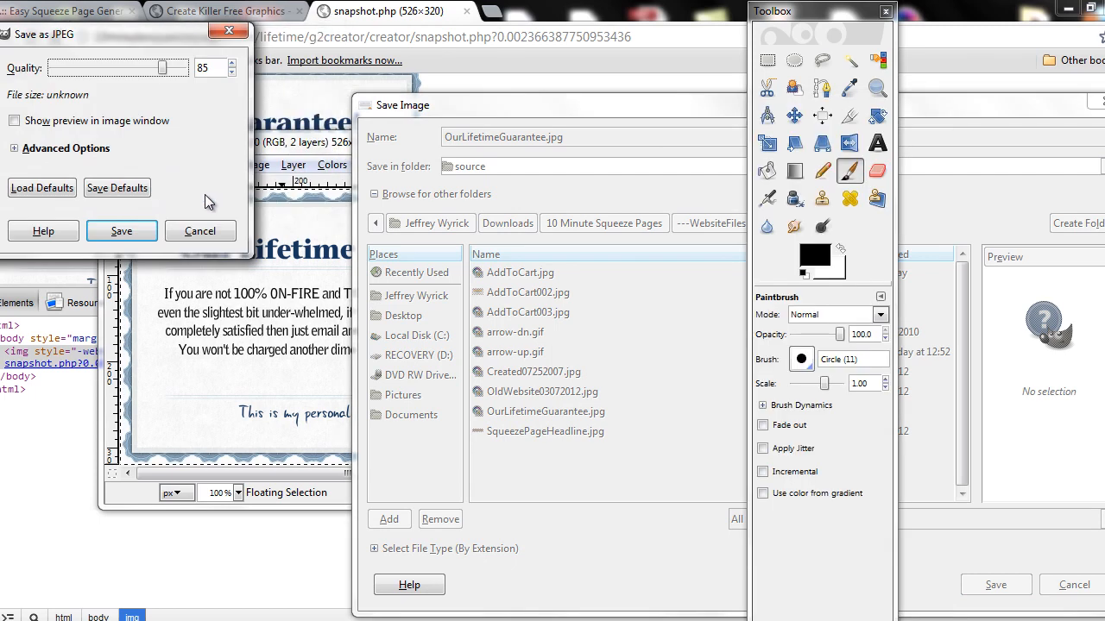
left_click(131, 238)
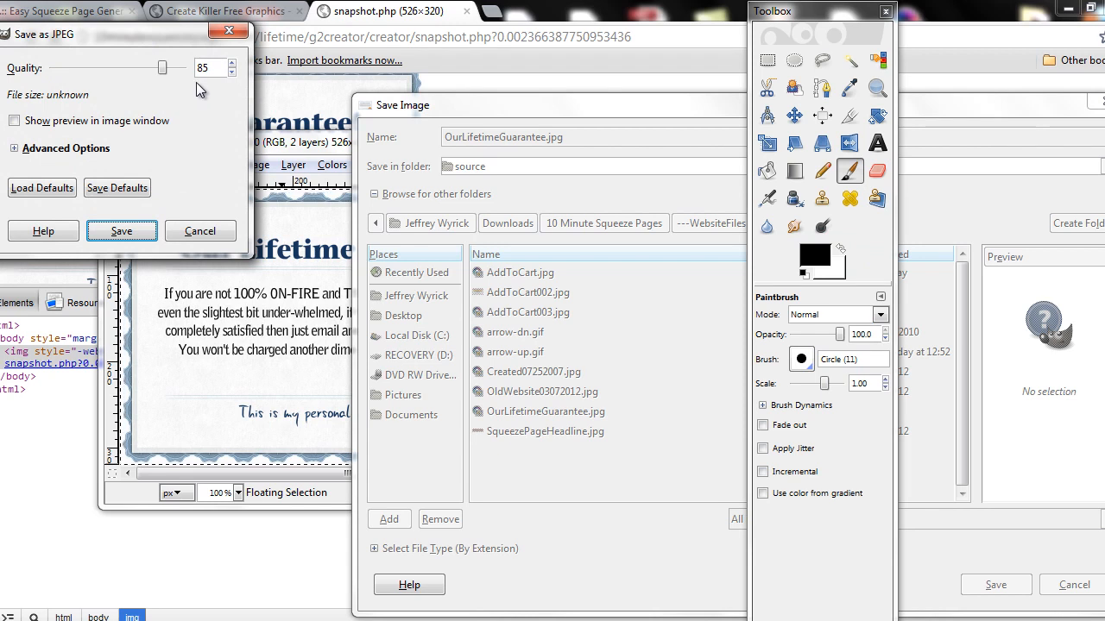
left_click(15, 149)
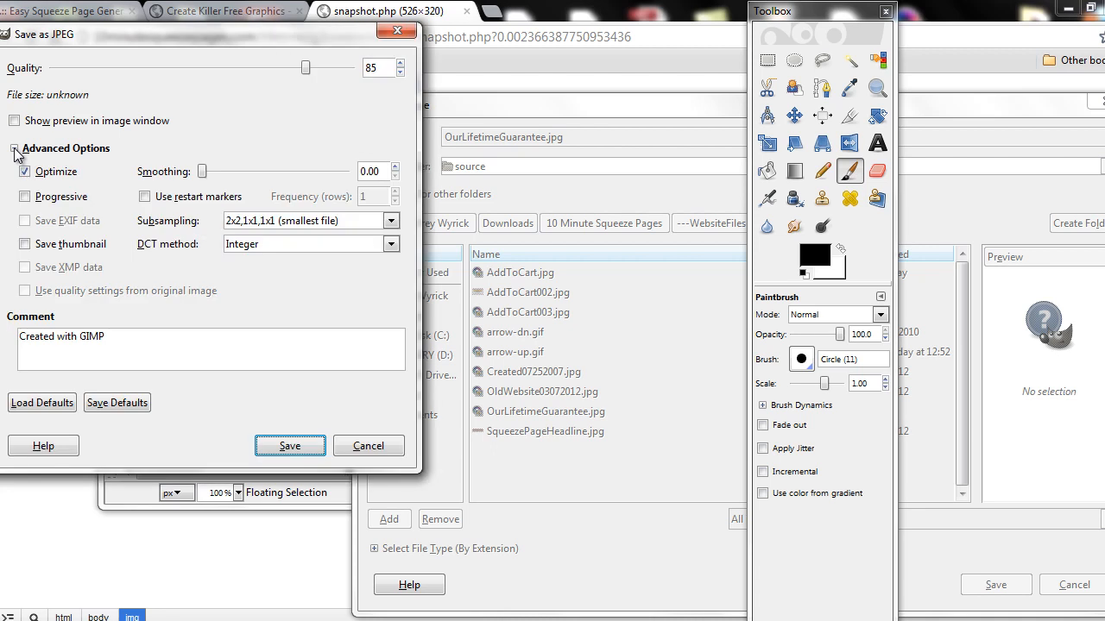
left_click(27, 147)
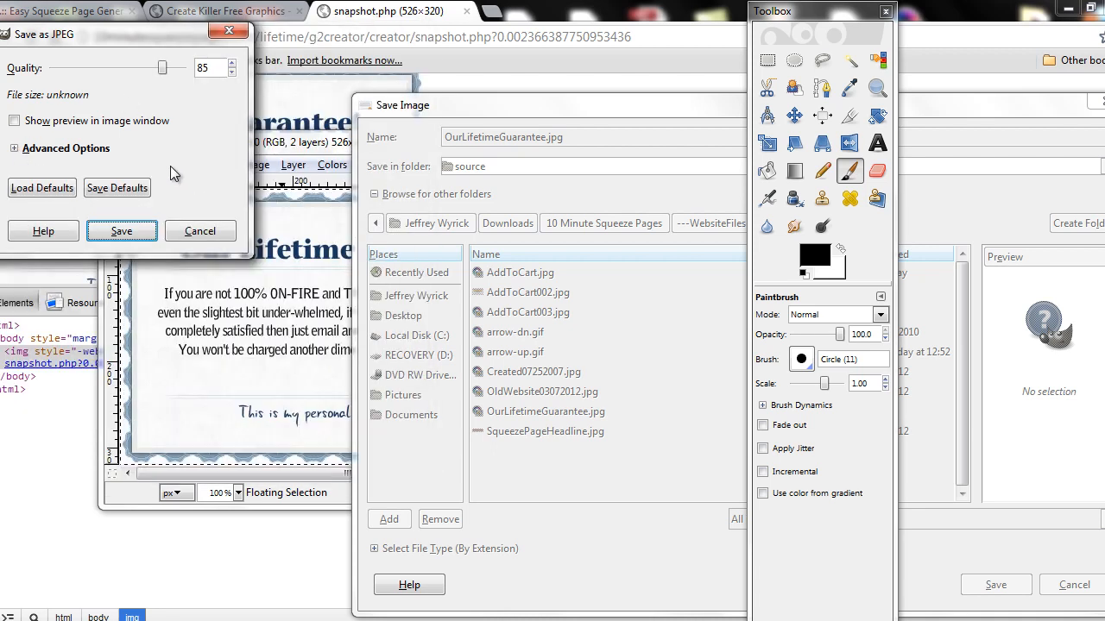
left_click(122, 232)
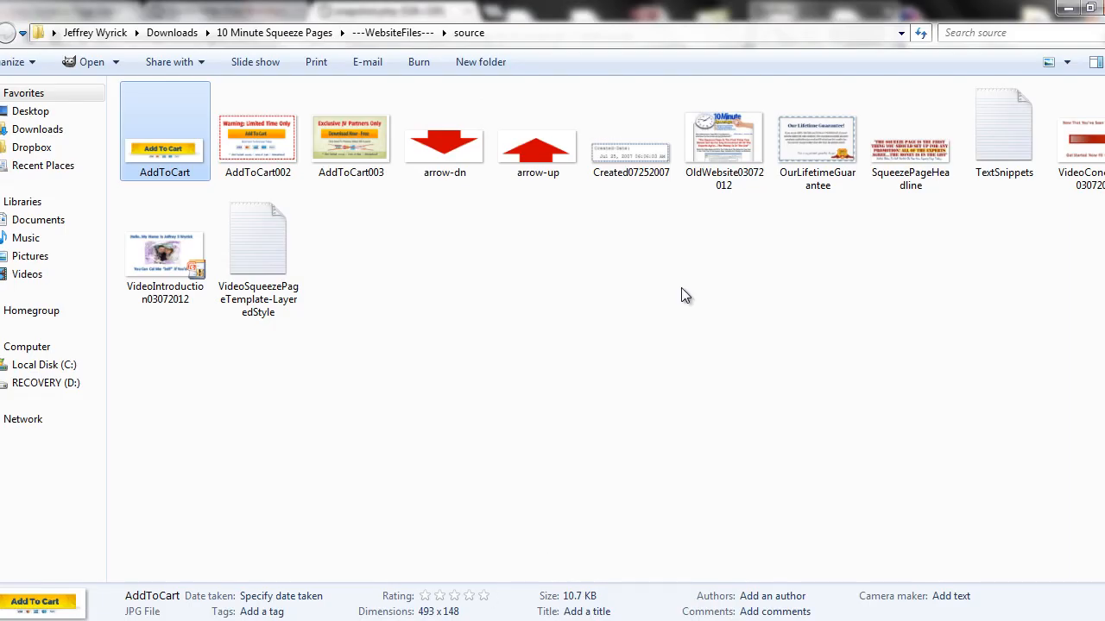
Step: Open the OurLifetimeGuarantee image from the source folder in Windows Photo Viewer
left_click(680, 288)
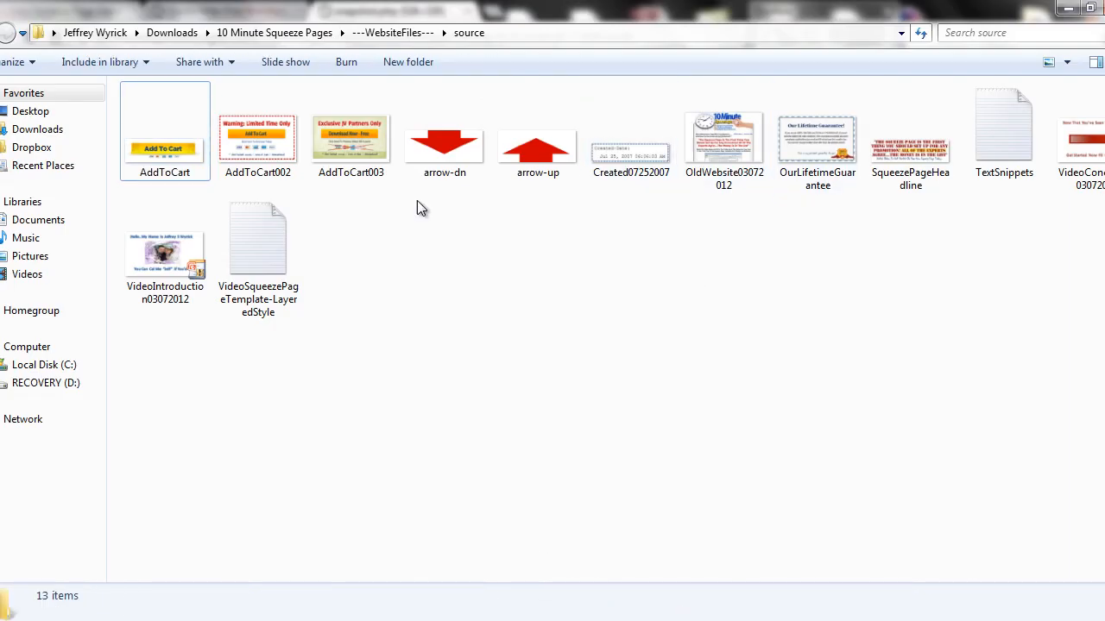
left_click(190, 149)
left_click(257, 149)
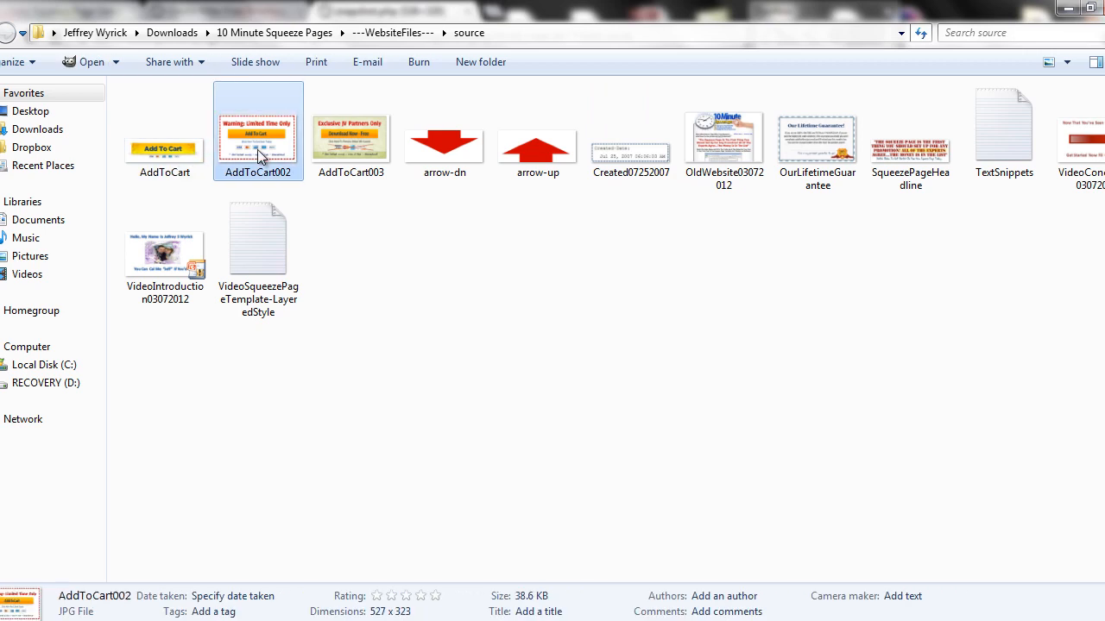
left_click(325, 142)
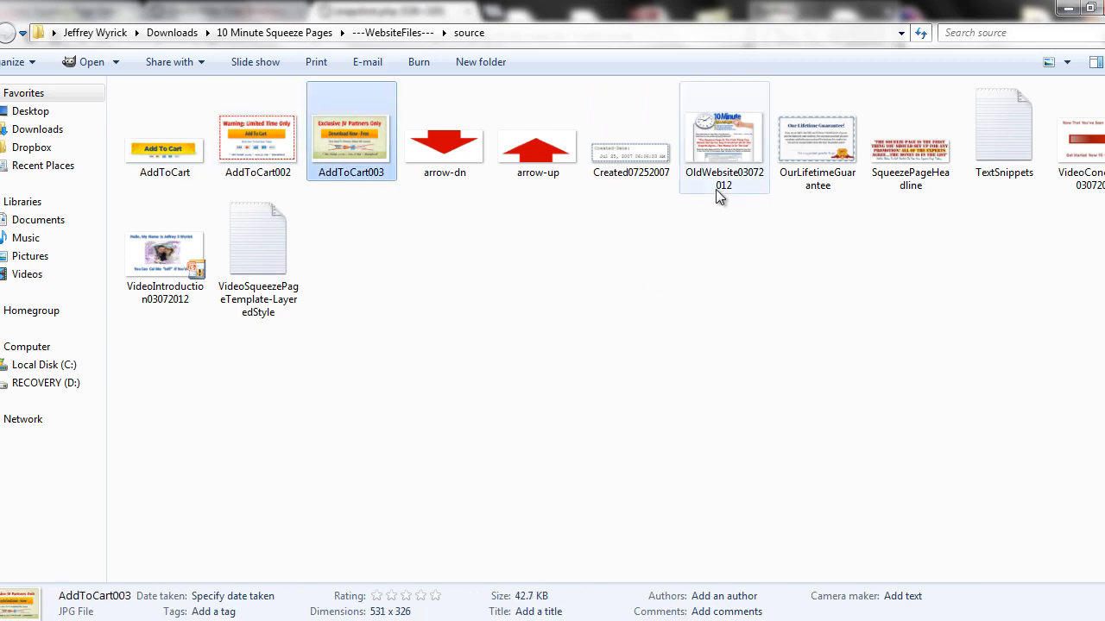
left_click(827, 156)
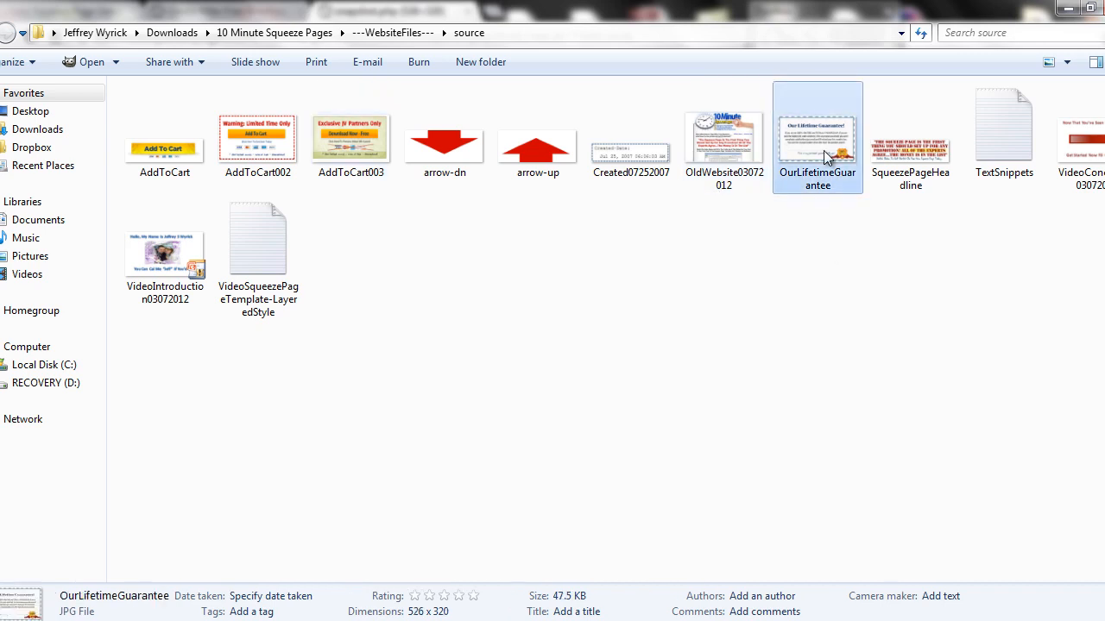
right_click(825, 153)
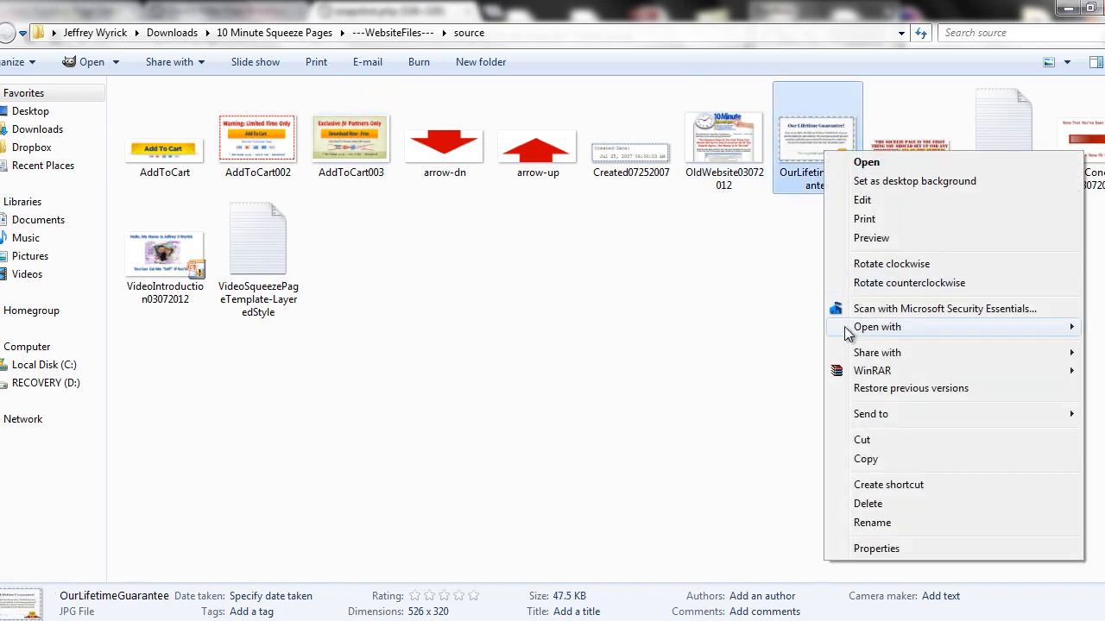
mouse_move(845, 333)
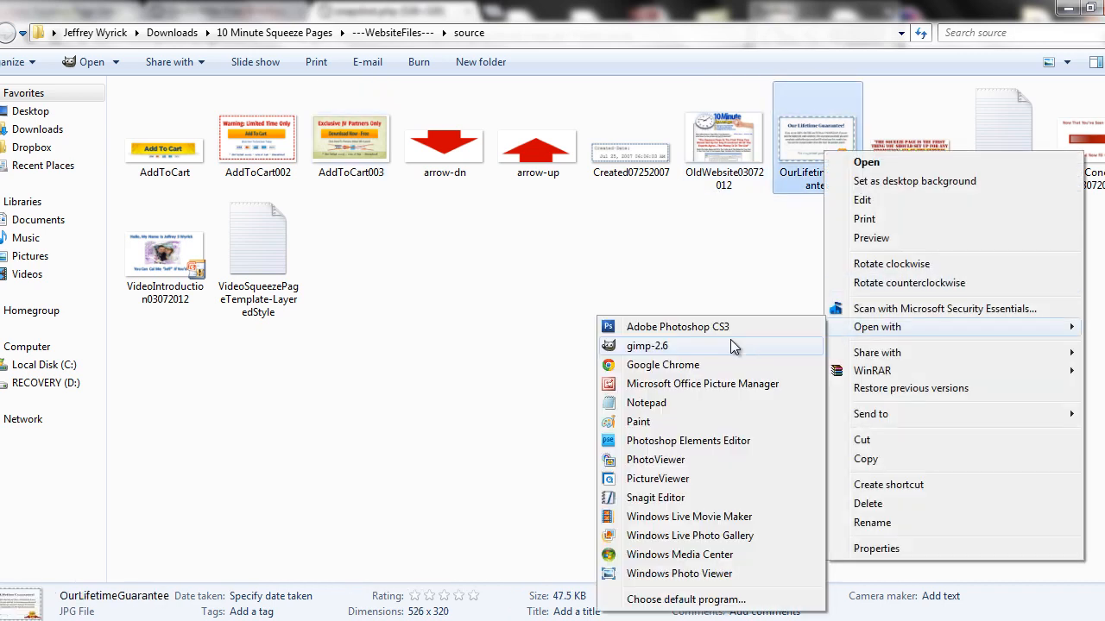
left_click(661, 574)
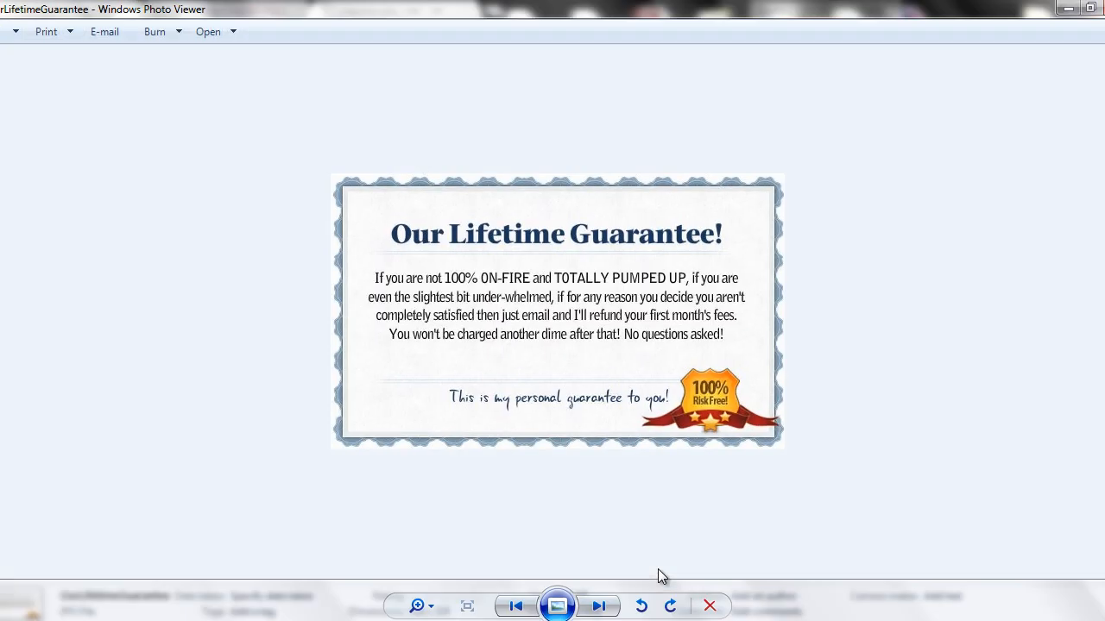